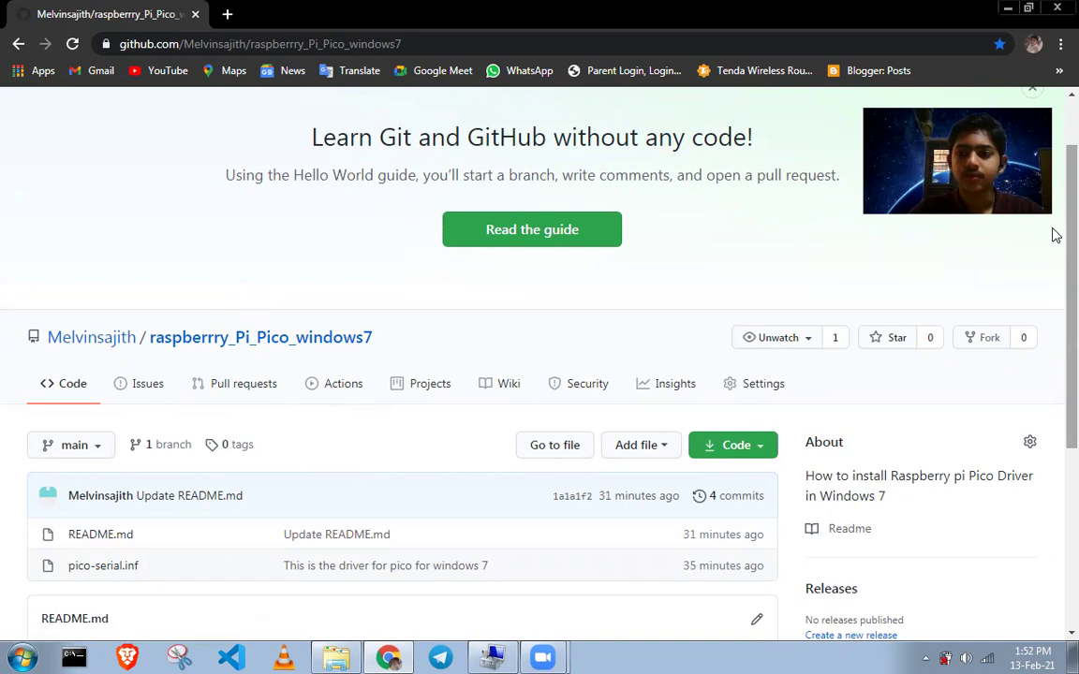
Step: Download the raspberrry_Pi_Pico_windows7 repository from GitHub as a ZIP file, then bring up Windows Explorer
scroll(597, 535, "down", 3)
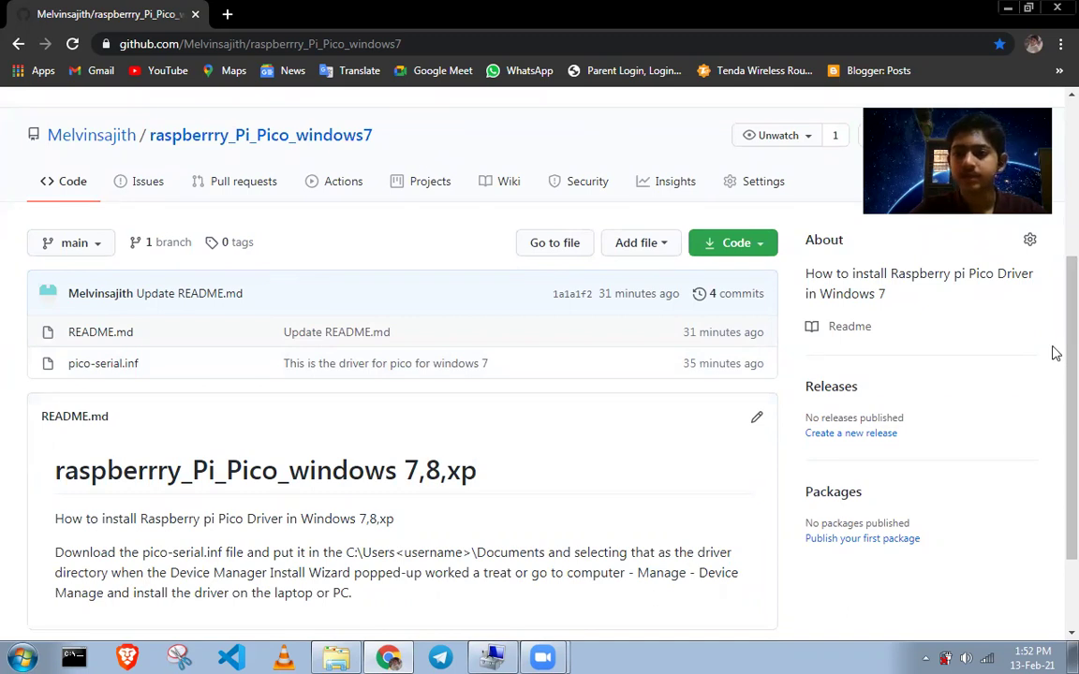
scroll(1055, 337, "up", 2)
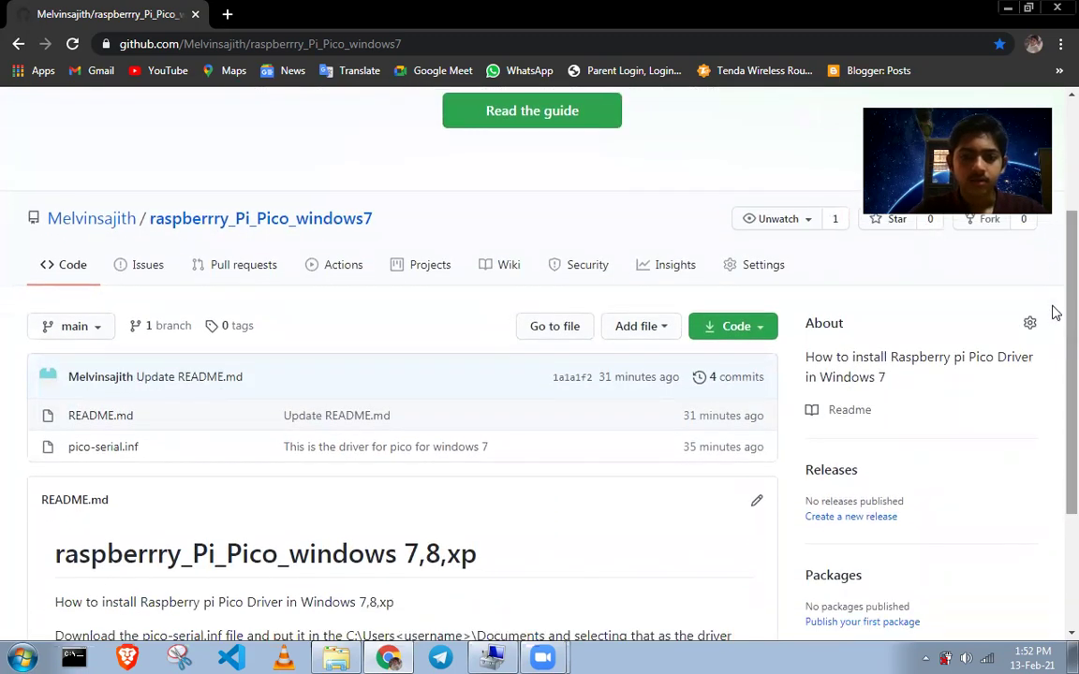
left_click(765, 329)
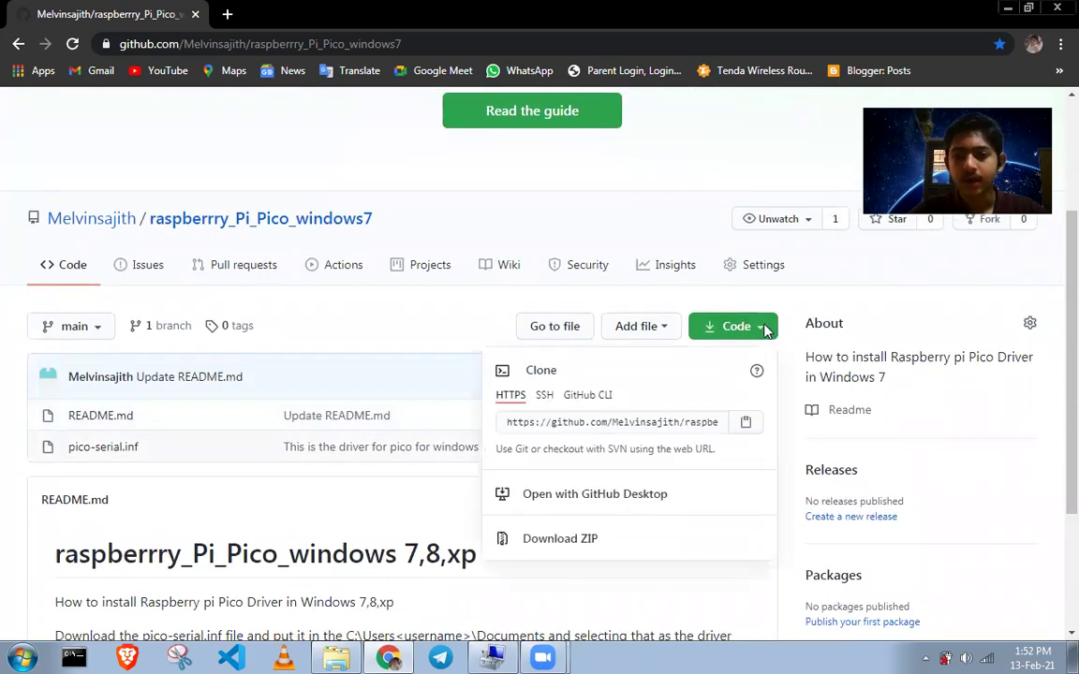
left_click(615, 539)
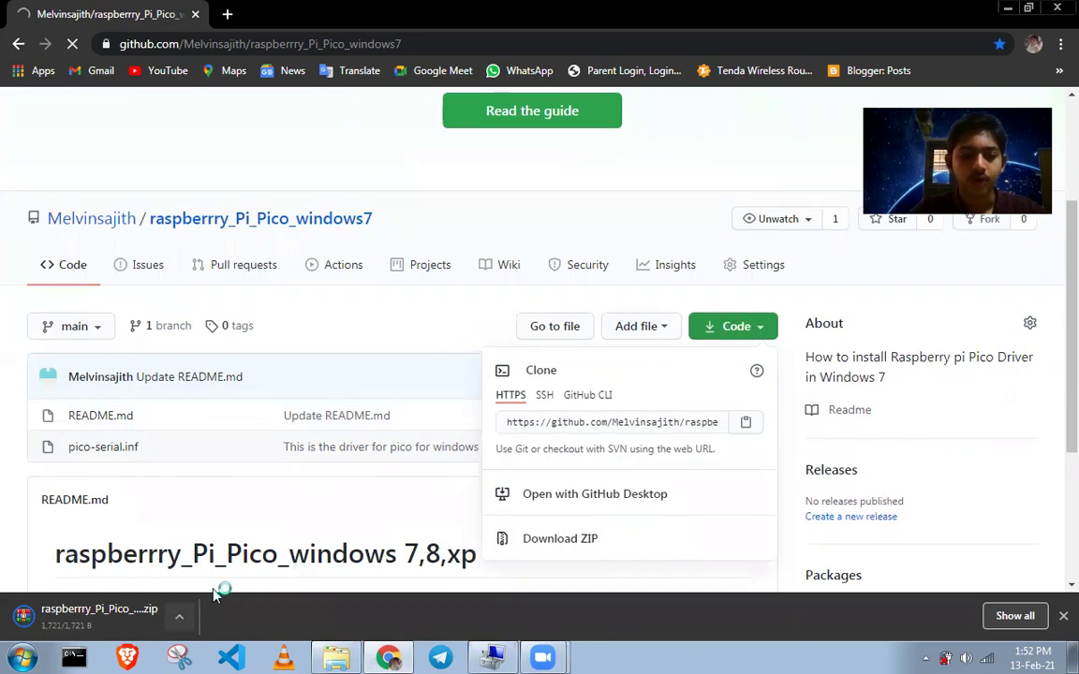
left_click(334, 658)
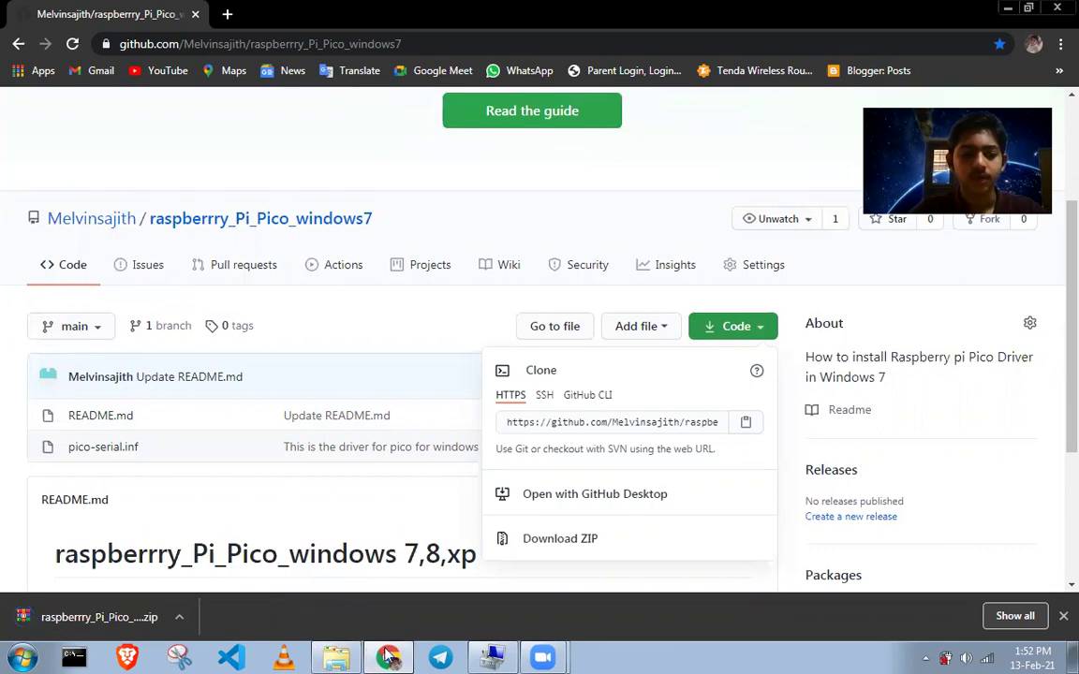
Step: Extract the raspberrry_Pi_Pico_windows7-main zip into the downloads folder
left_click(339, 658)
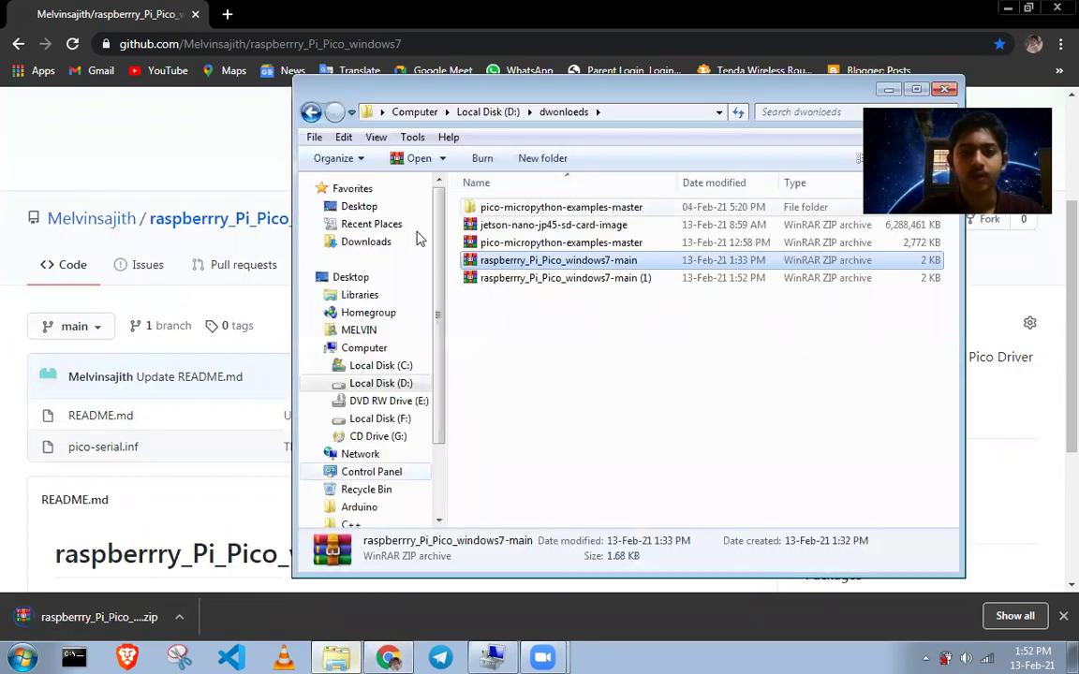
right_click(576, 267)
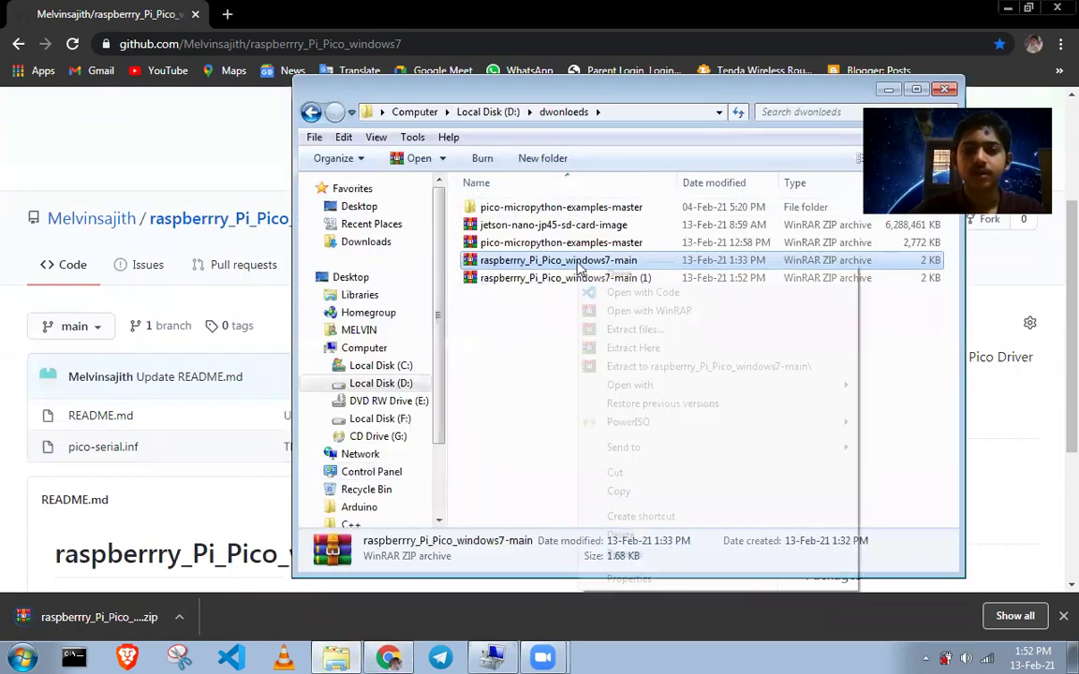
left_click(573, 320)
left_click(532, 261)
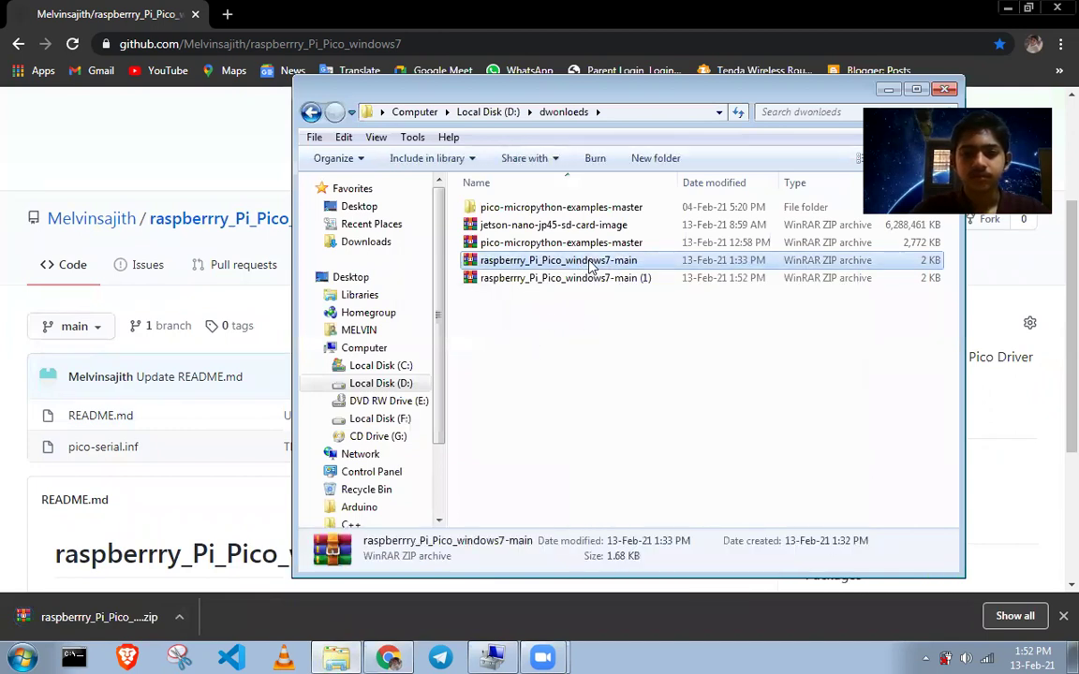
right_click(588, 263)
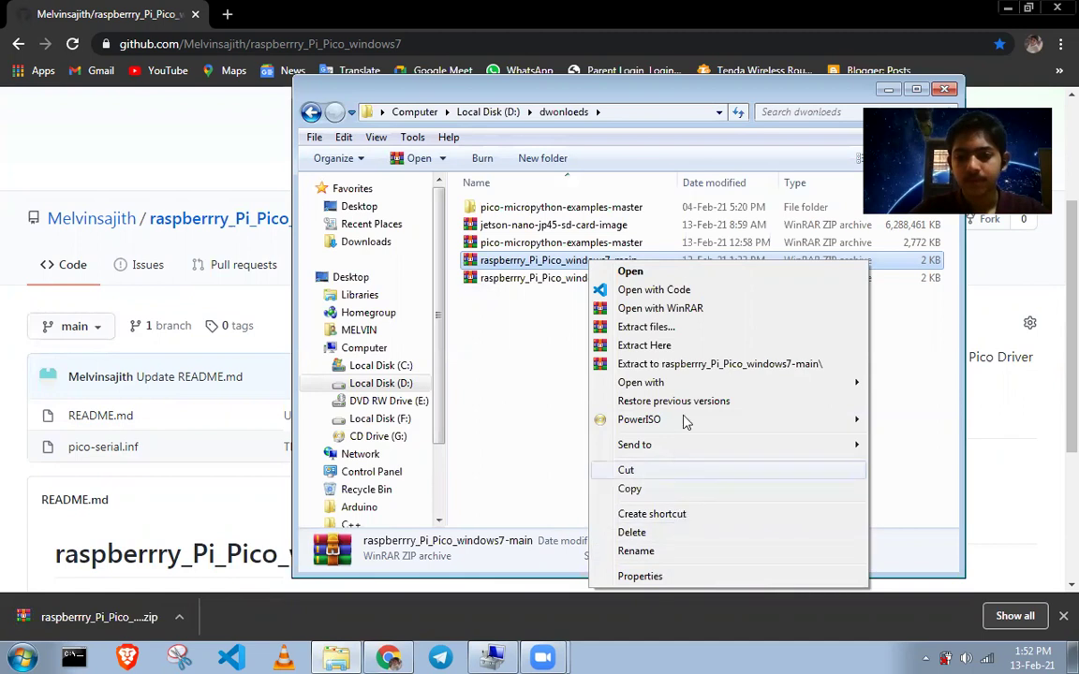
left_click(671, 346)
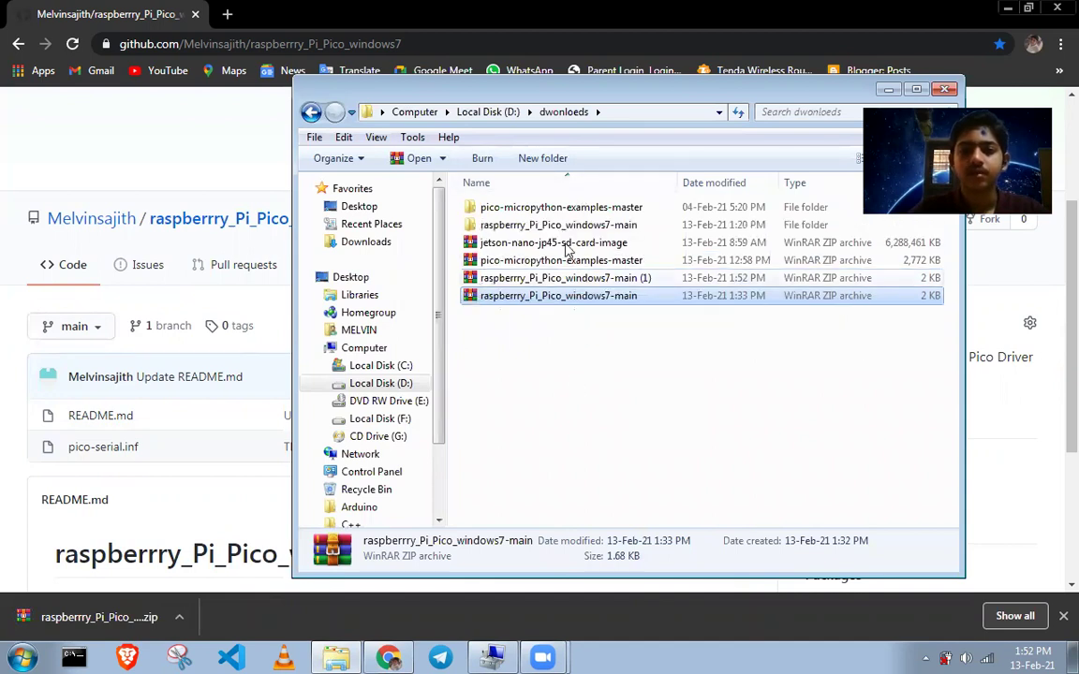
Step: Open the extracted raspberrry_Pi_Pico_windows7-main folder and inspect the pico-serial driver file
left_click(573, 225)
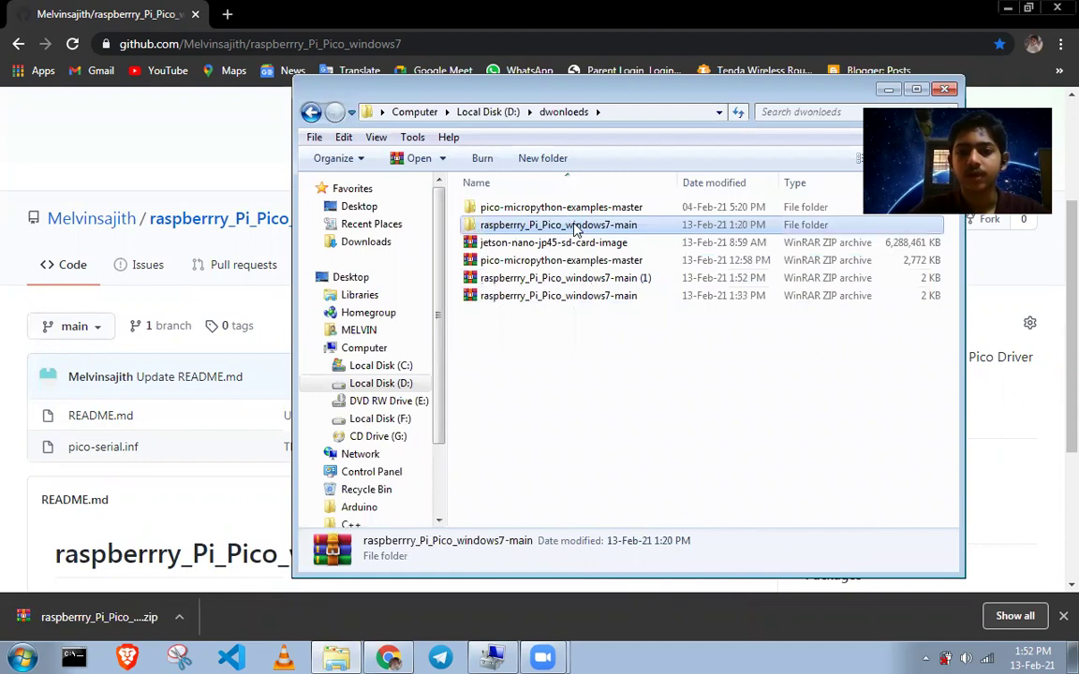
double_click(576, 227)
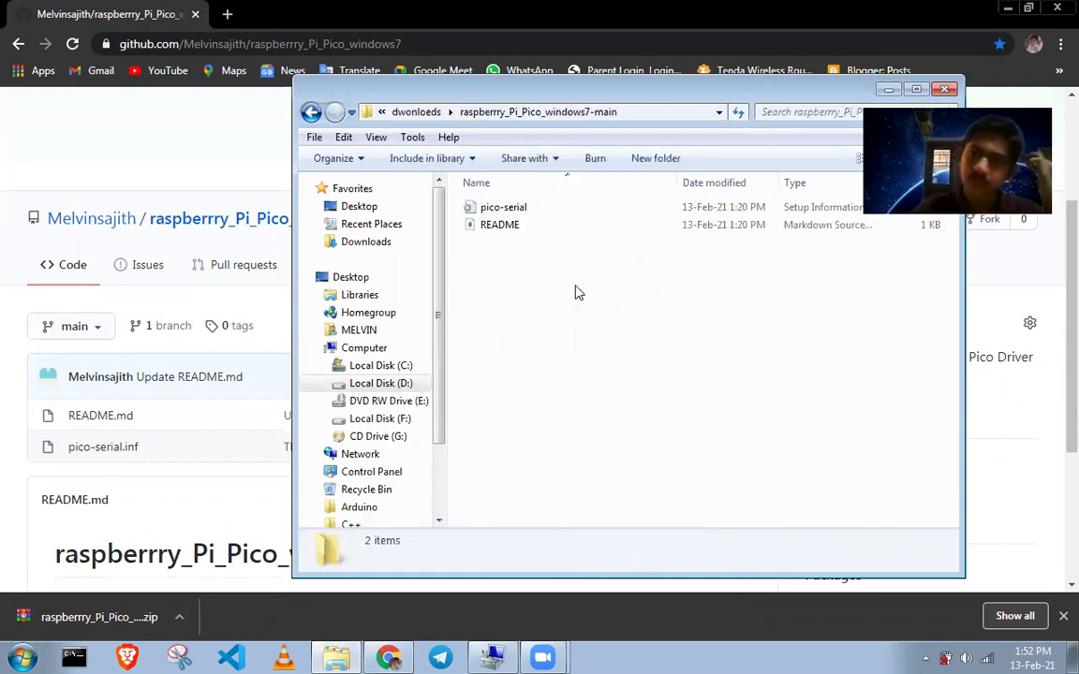
left_click(523, 211)
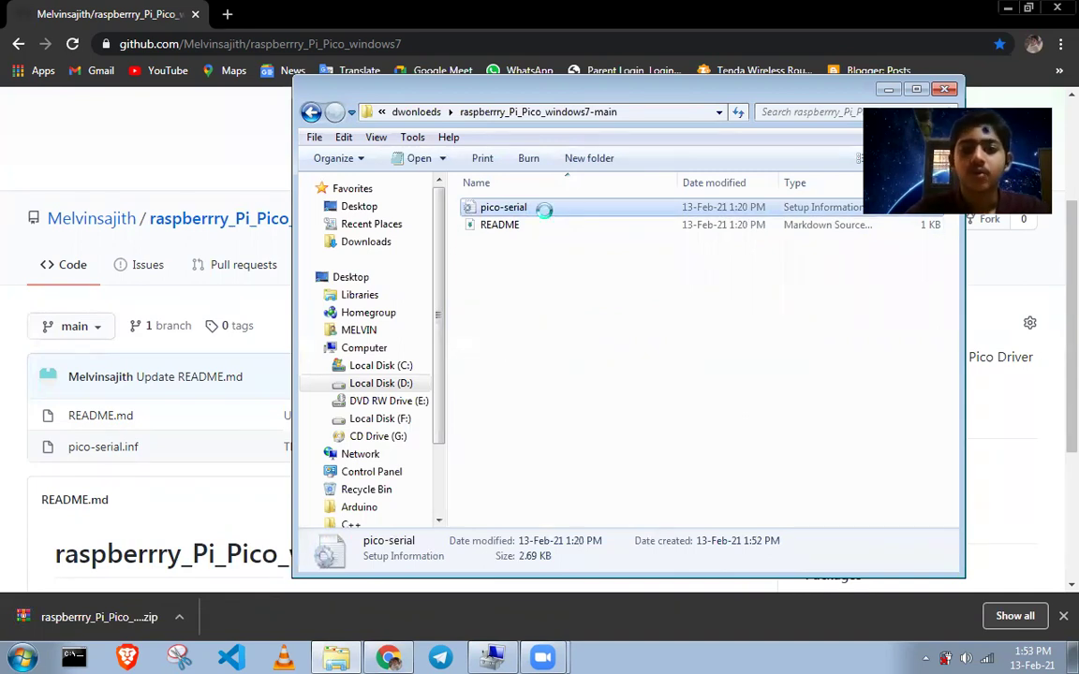
right_click(545, 214)
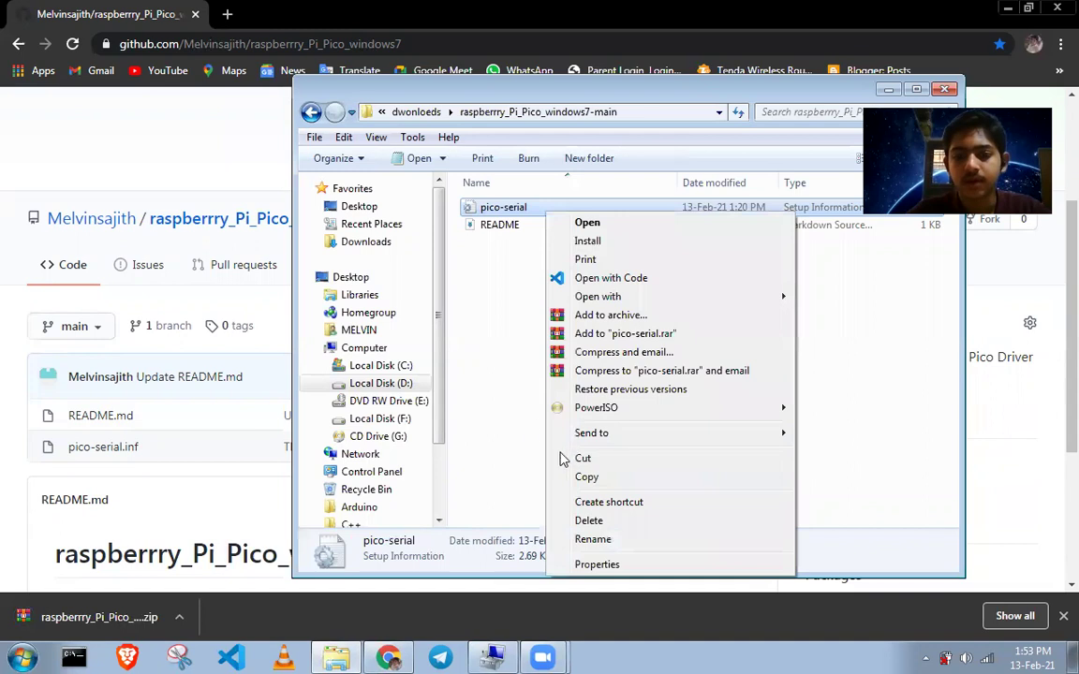
left_click(530, 429)
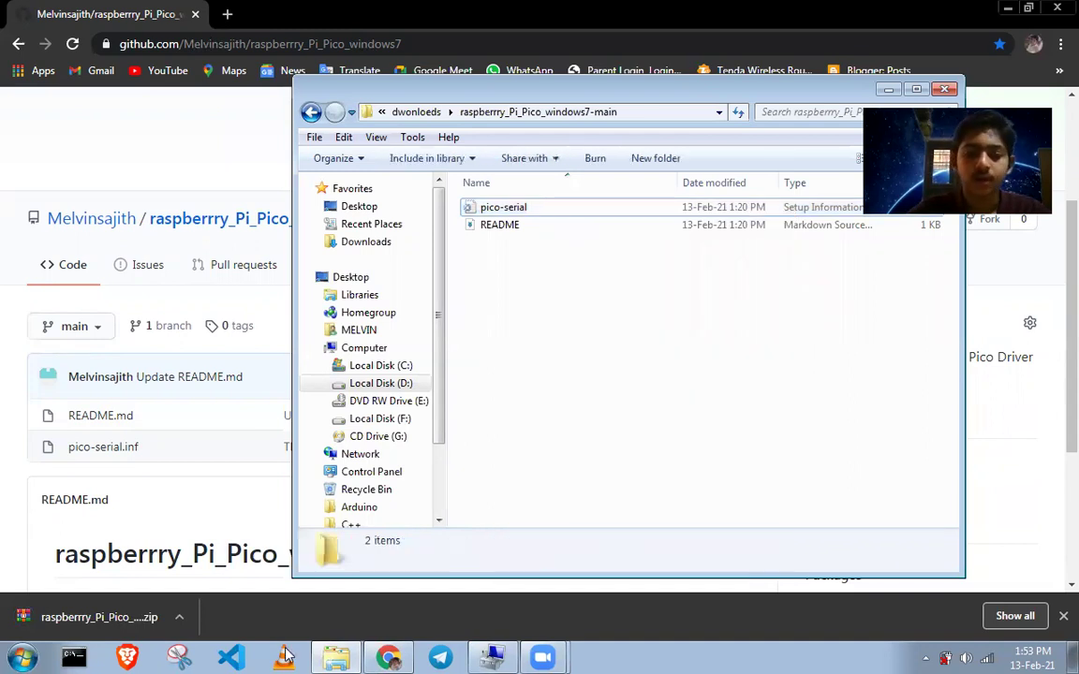
left_click(28, 655)
Step: Open Computer Management from Computer's Manage option and show Device Manager
right_click(269, 459)
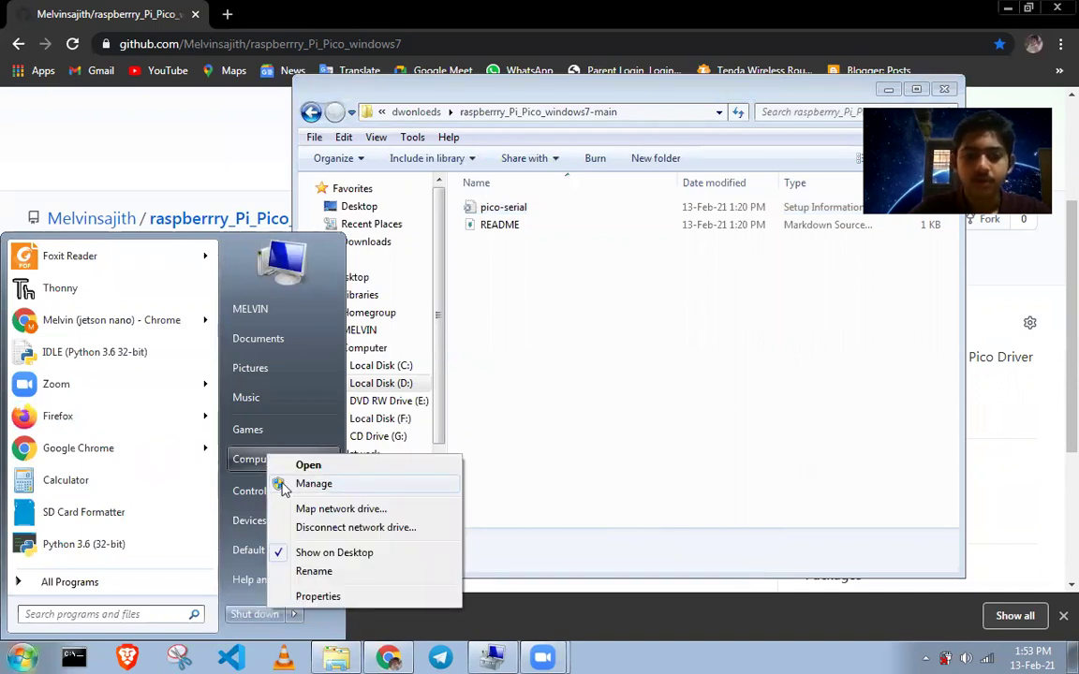
left_click(301, 485)
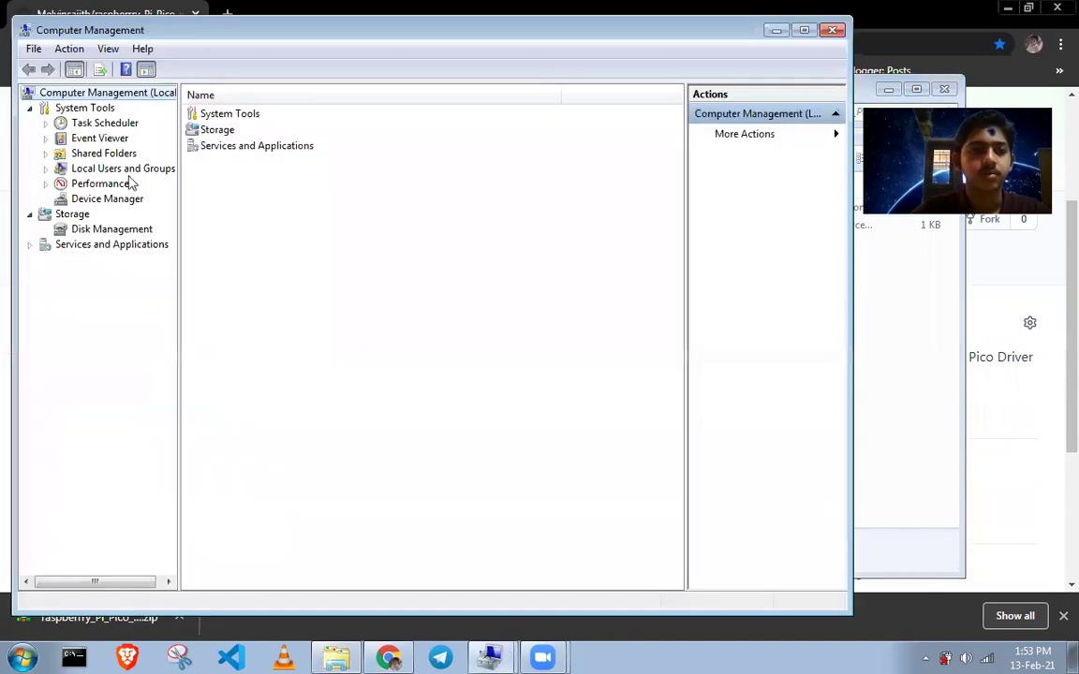
left_click(131, 200)
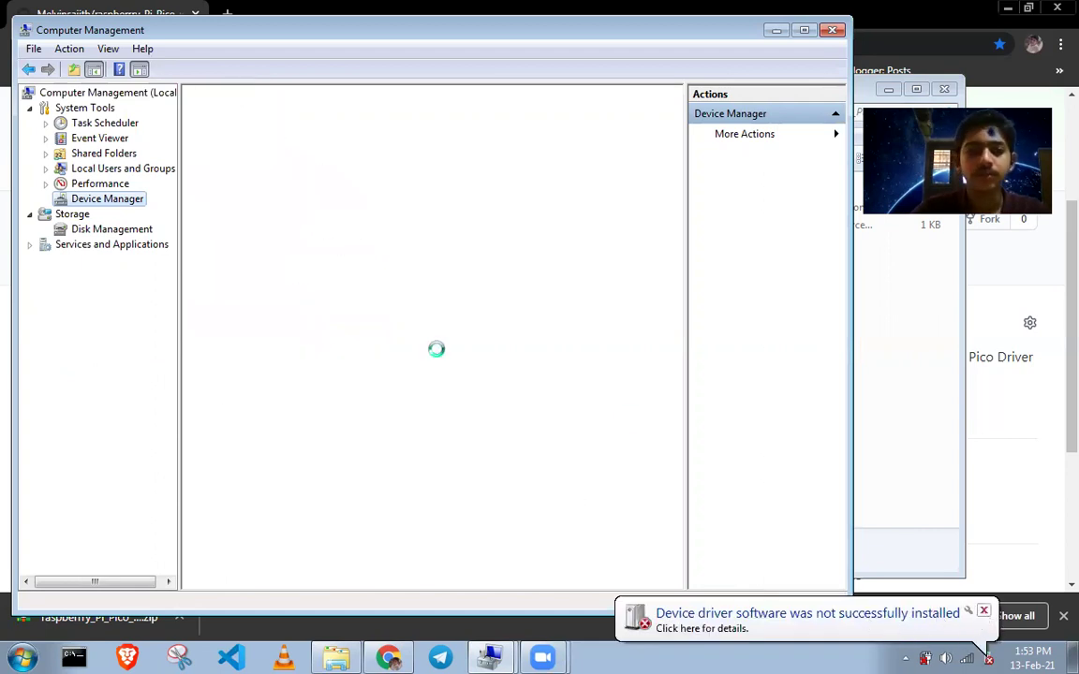
Step: Dismiss the driver failure notice and start Update Driver Software for Board CDC
left_click(983, 612)
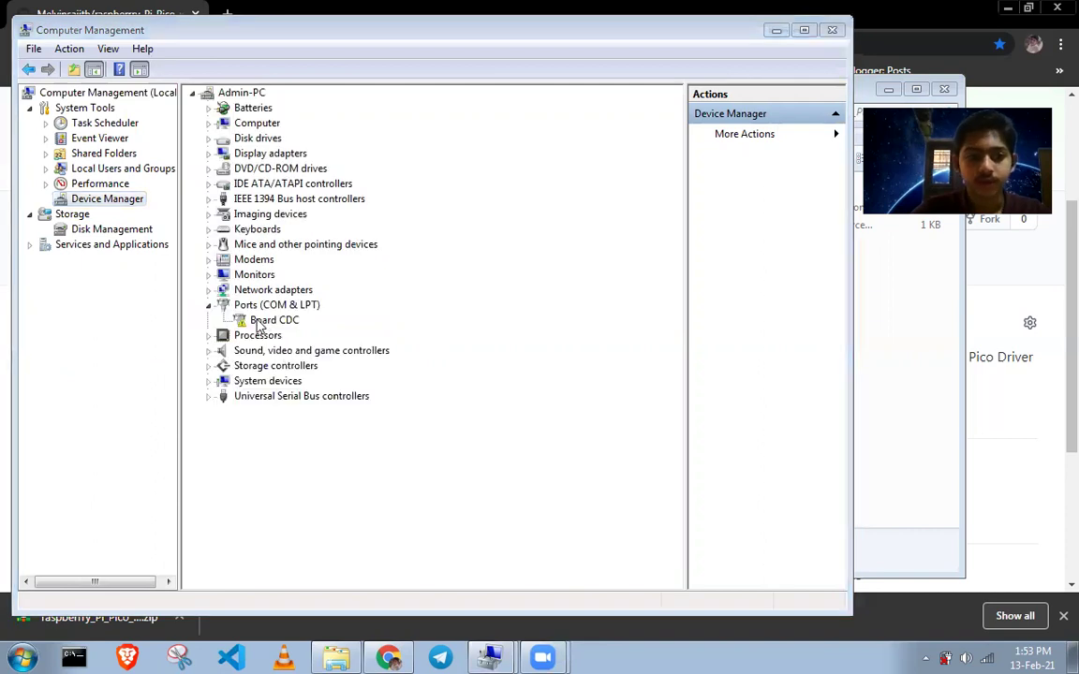
left_click(254, 323)
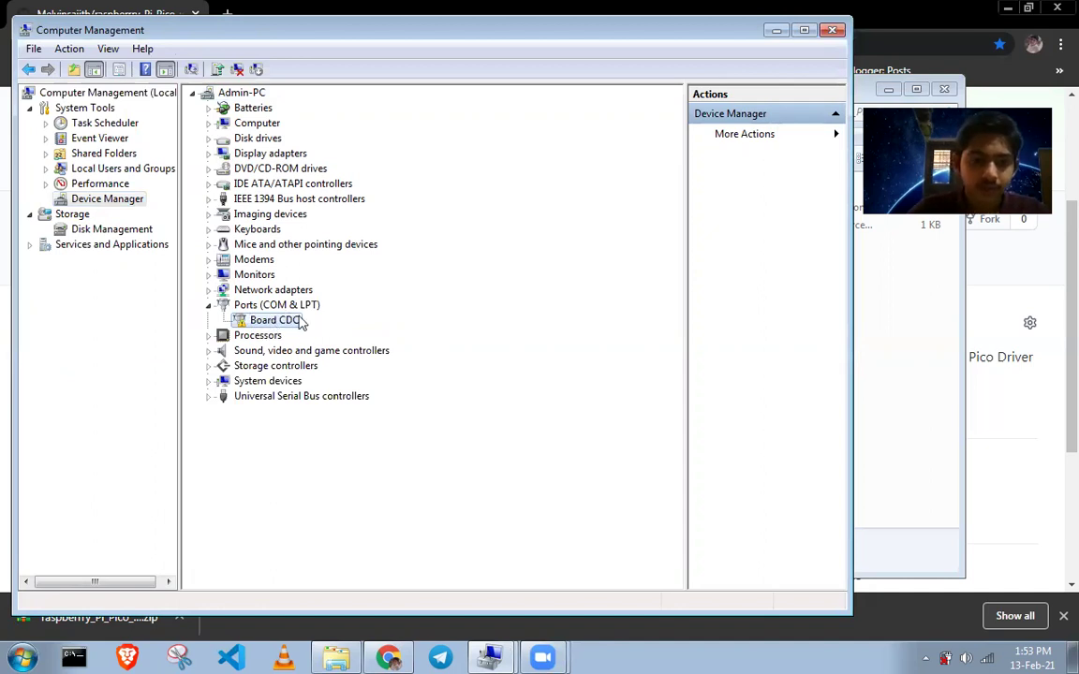
right_click(297, 321)
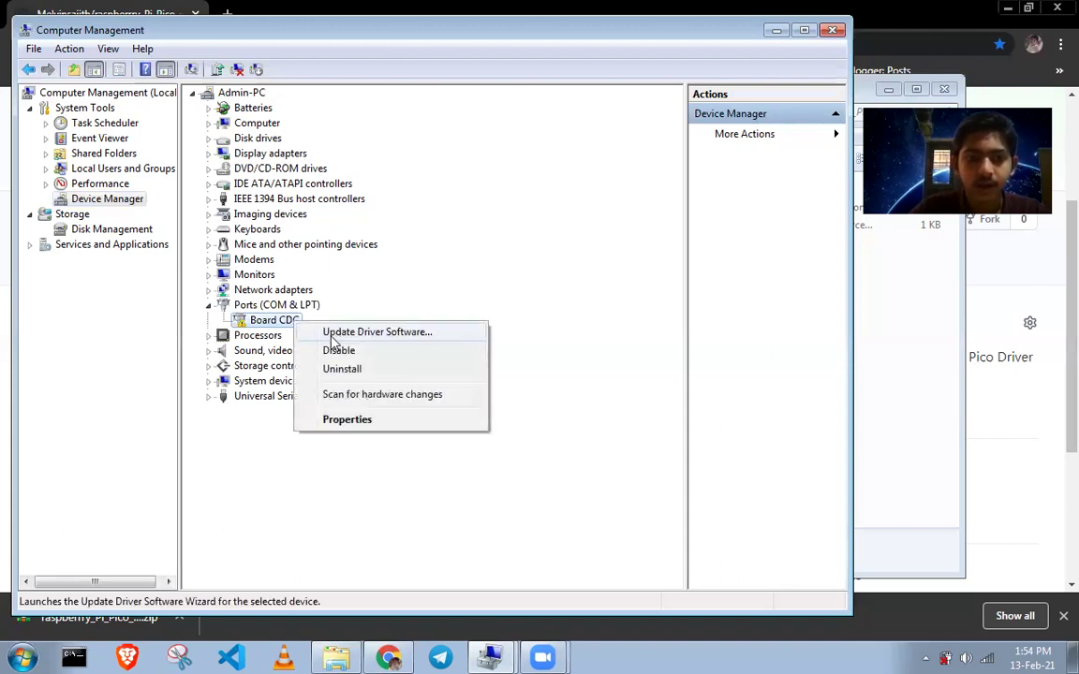
left_click(365, 339)
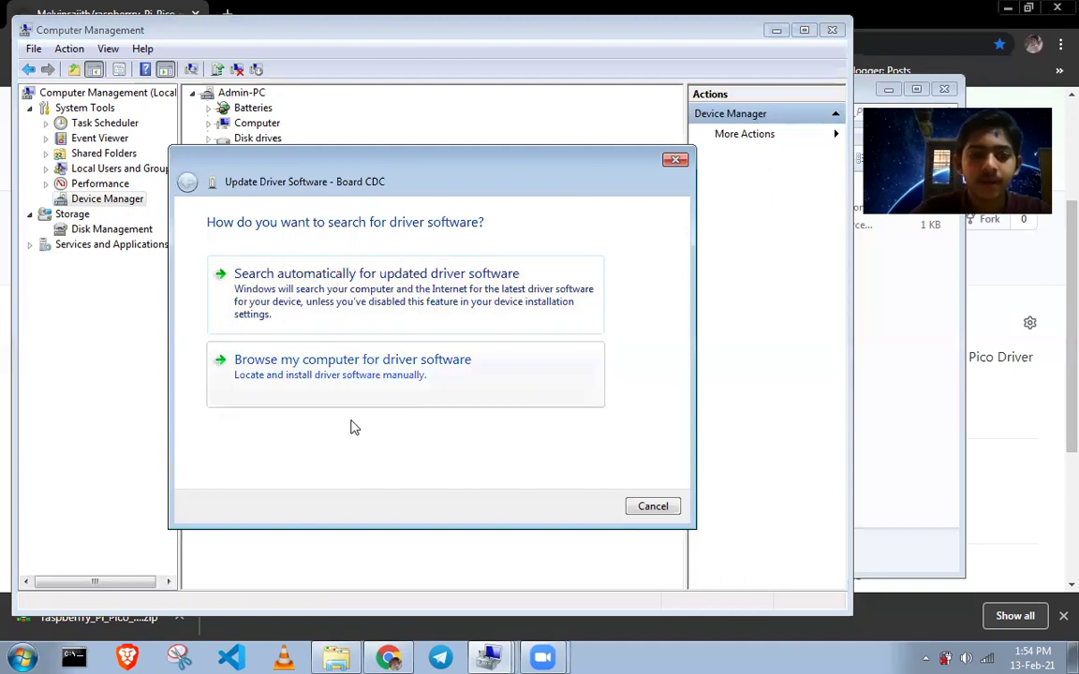
Step: Choose to browse the computer for driver software, keeping the include-subfolders option on
left_click(395, 389)
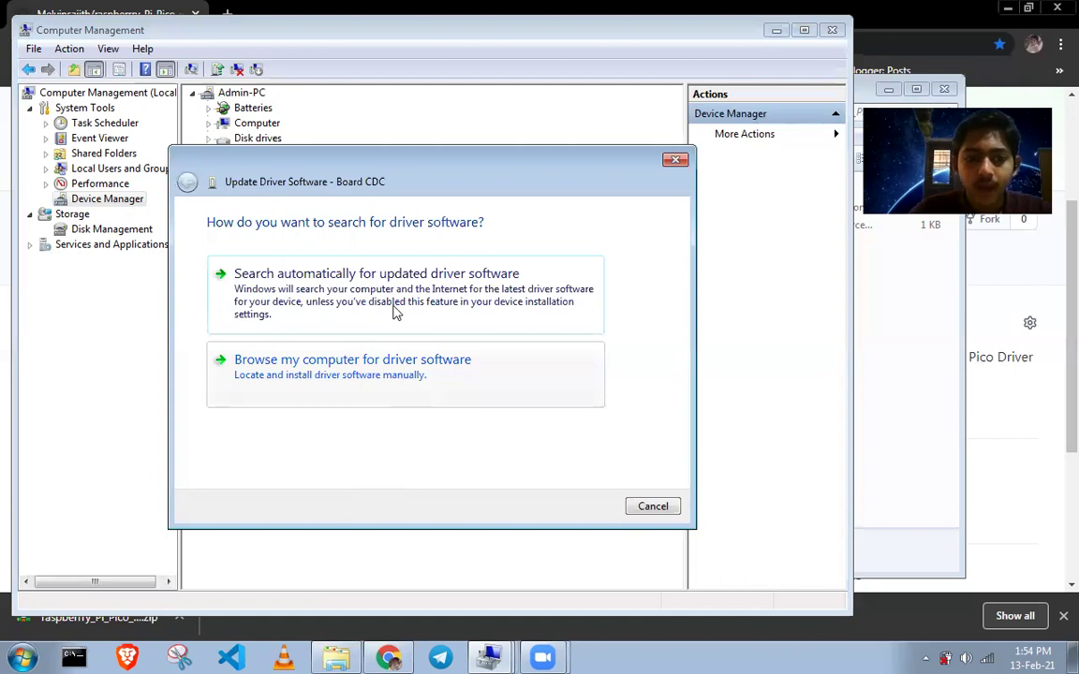
double_click(364, 286)
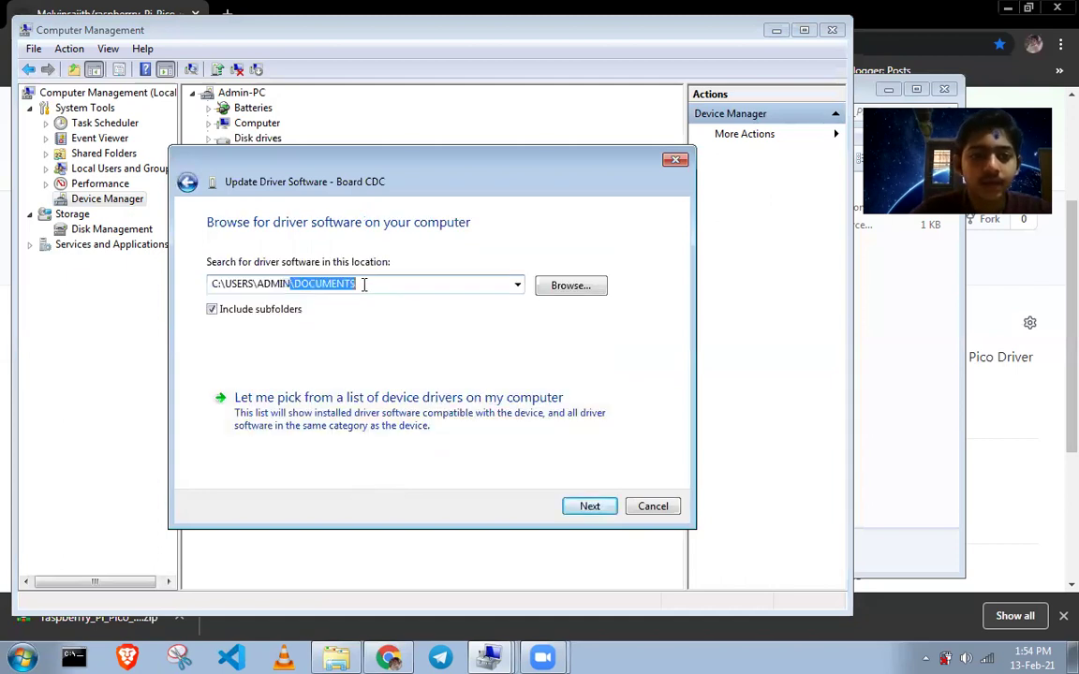
left_click(364, 285)
key("alt+i")
left_click(211, 309)
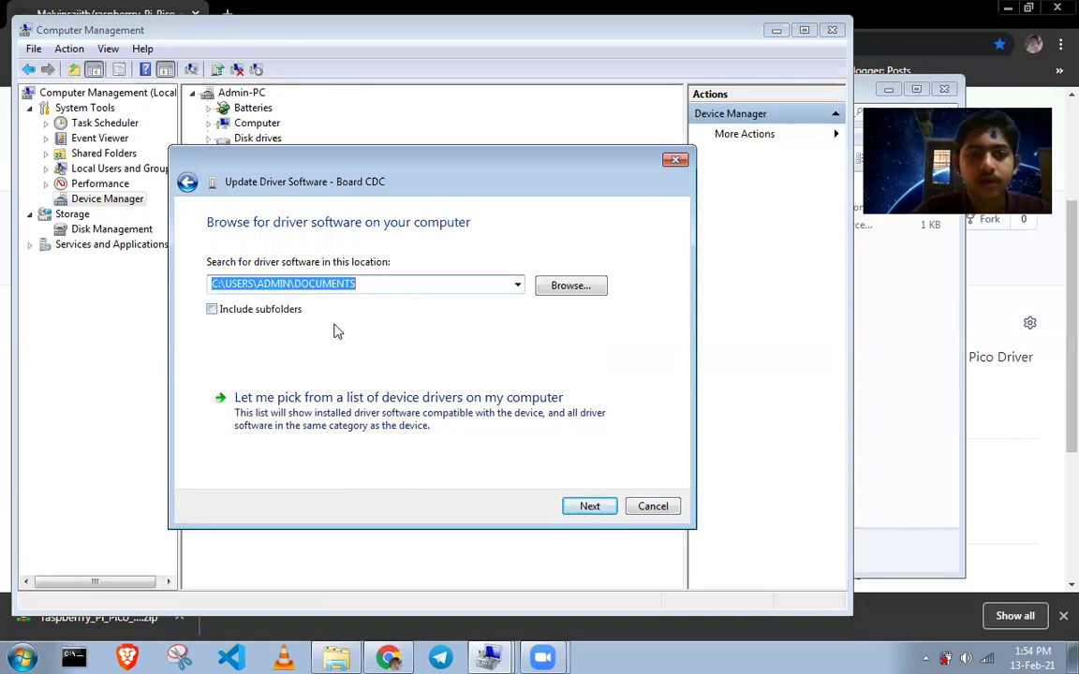
Step: Copy the C:\USERS\ADMIN\DOCUMENTS search location path
left_click(365, 283)
double_click(365, 283)
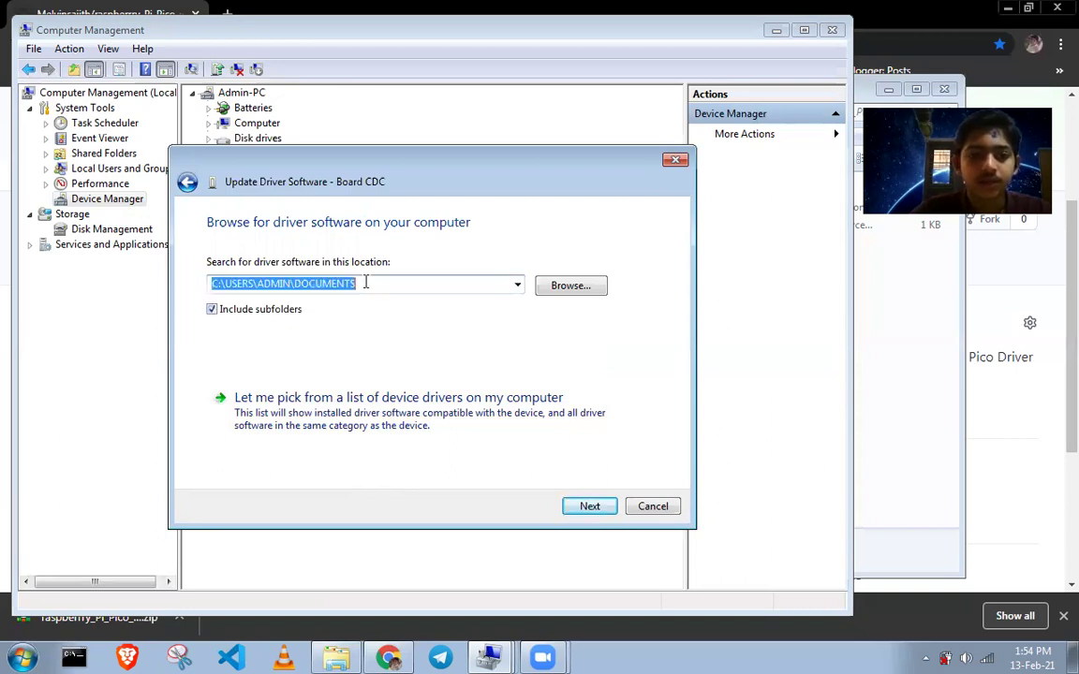
left_click(345, 283)
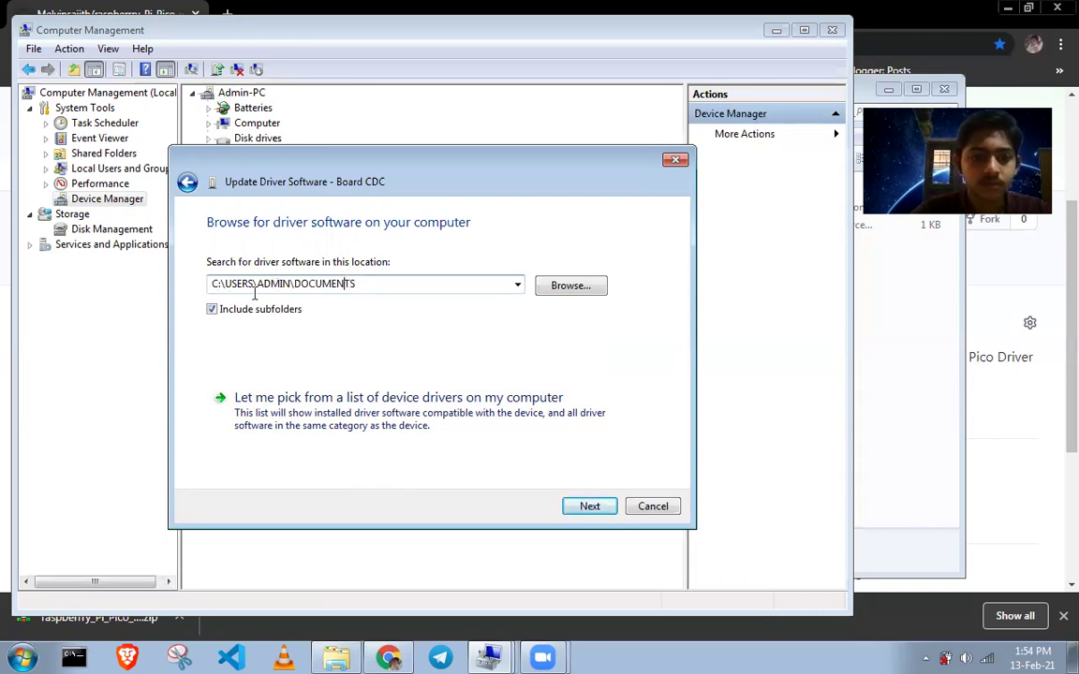
key("shift+Home")
key("shift+End")
right_click(342, 285)
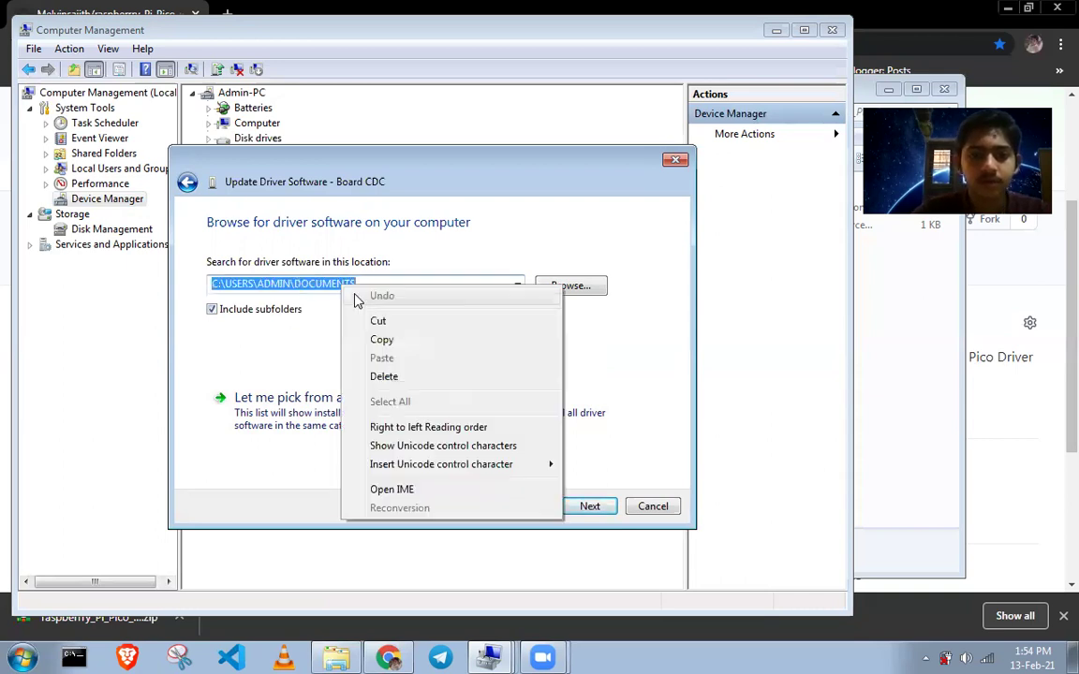
left_click(455, 591)
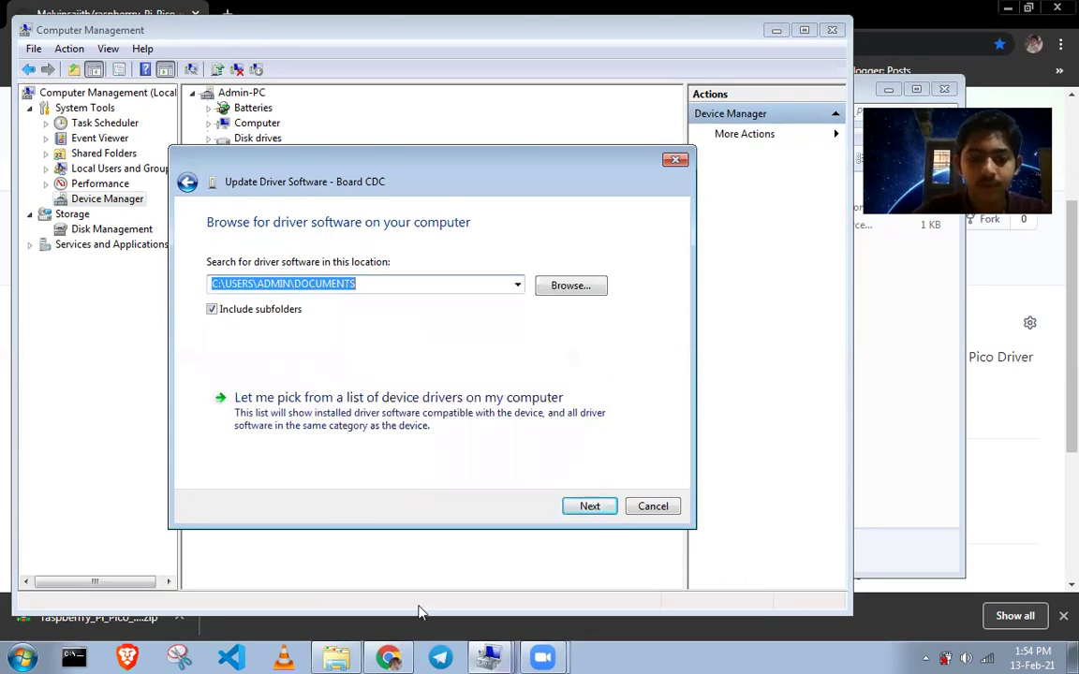
left_click(332, 655)
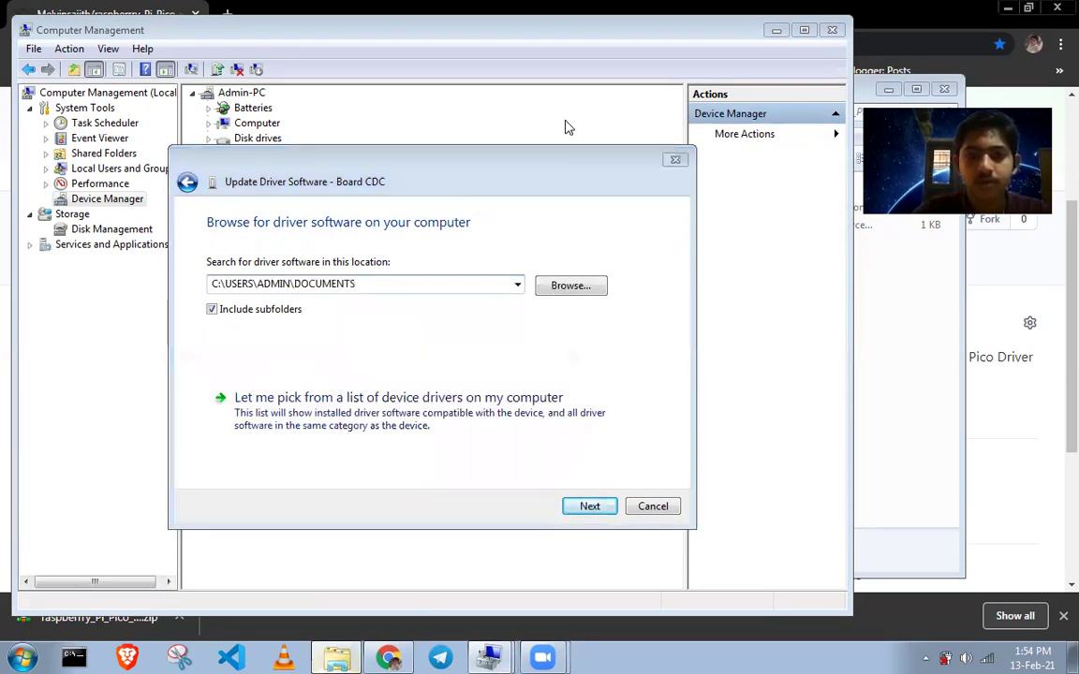
Step: Paste the Documents path into Explorer's address bar to go to My Documents
left_click(633, 110)
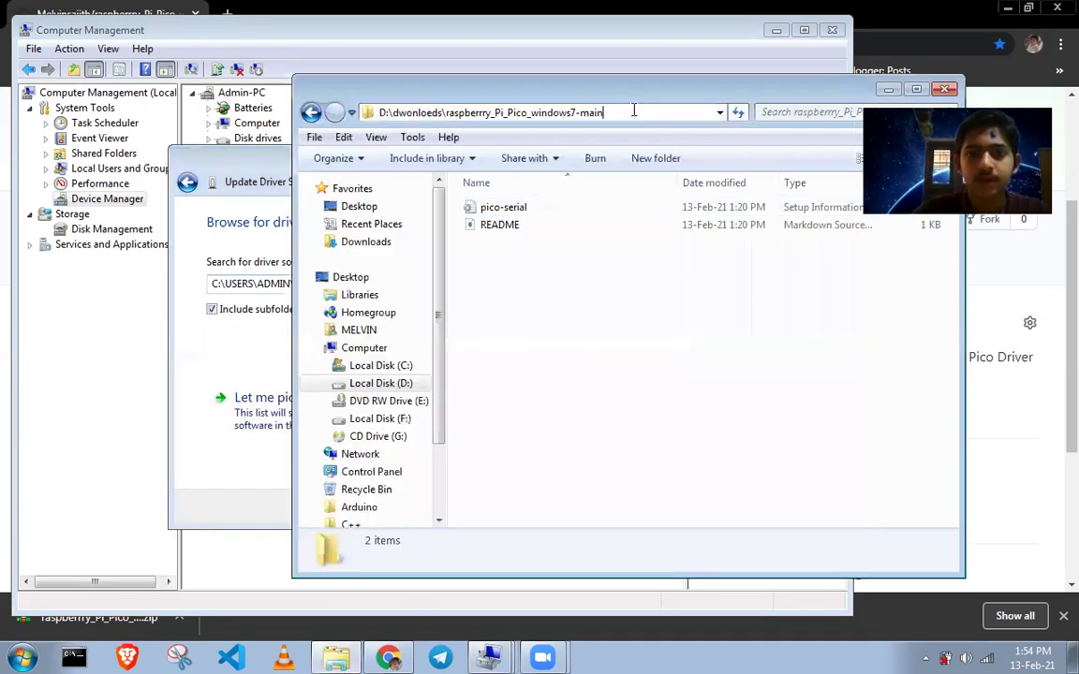
left_click_drag(633, 110, 539, 115)
left_click_drag(381, 119, 351, 114)
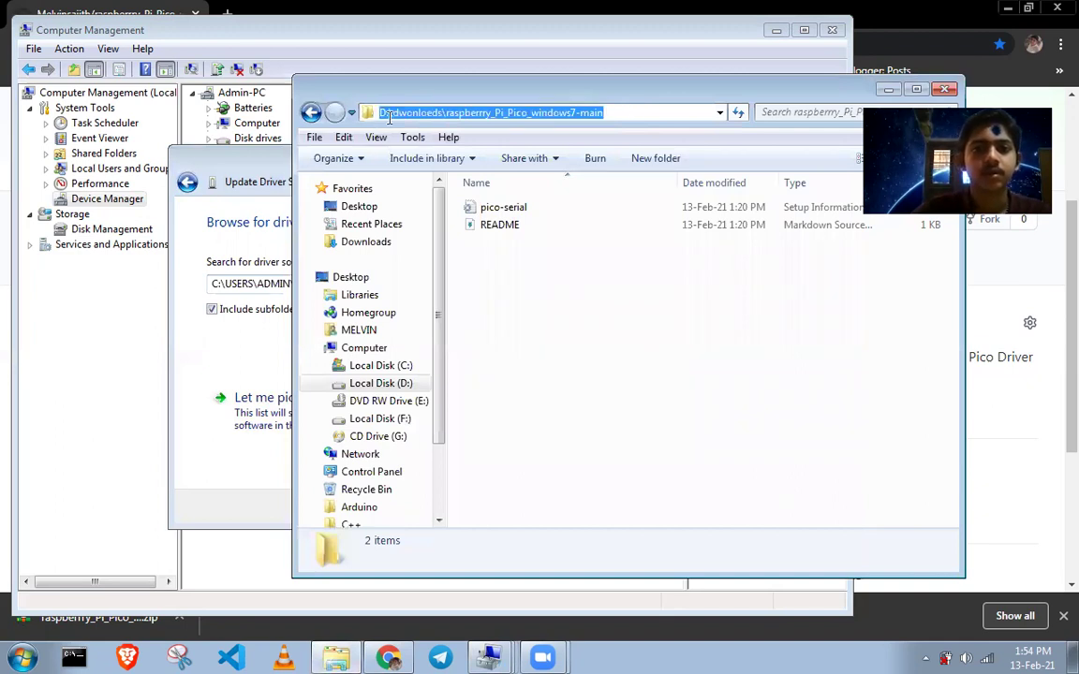
right_click(443, 204)
left_click(433, 191)
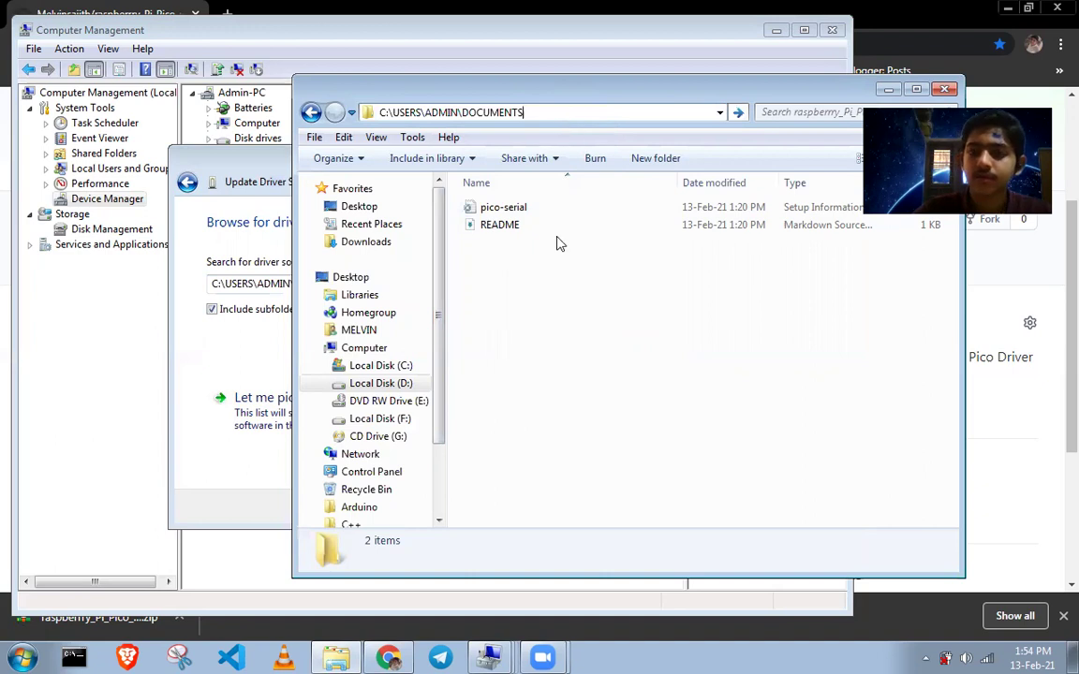
left_click(556, 115)
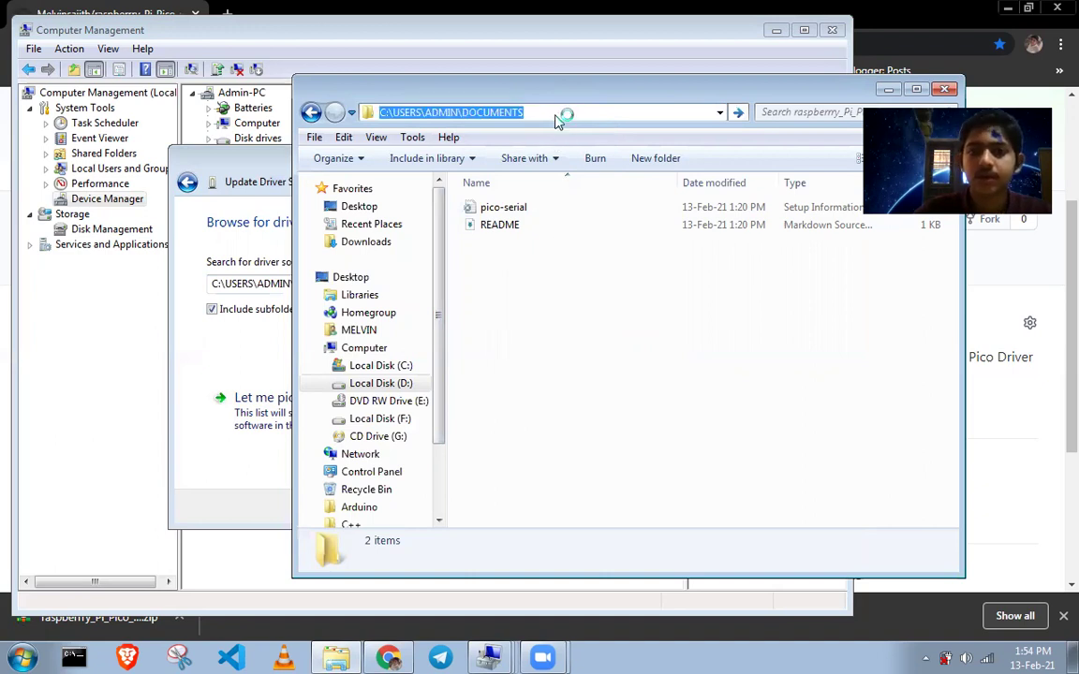
key("Return")
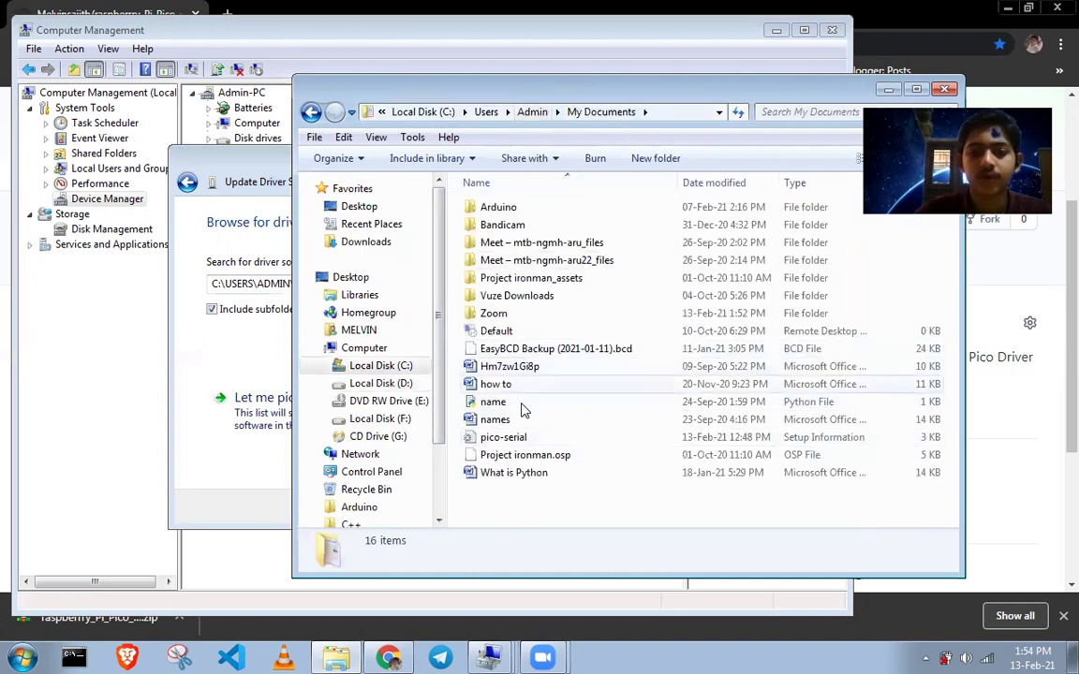
Step: Delete the old pico-serial file from My Documents to the Recycle Bin
right_click(503, 445)
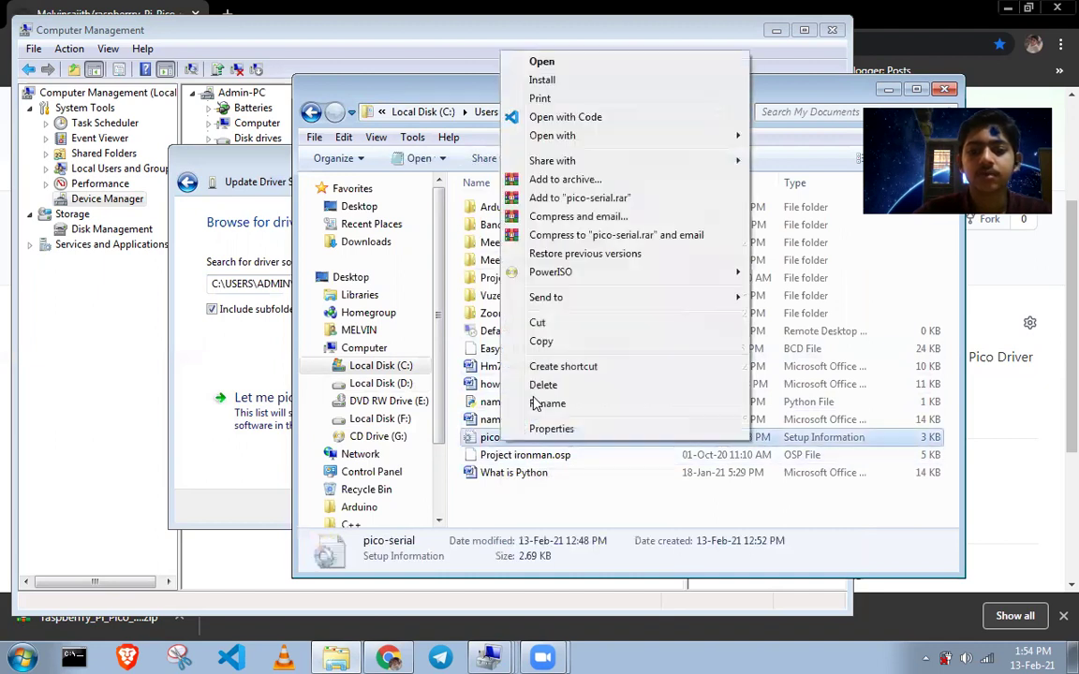
left_click(541, 384)
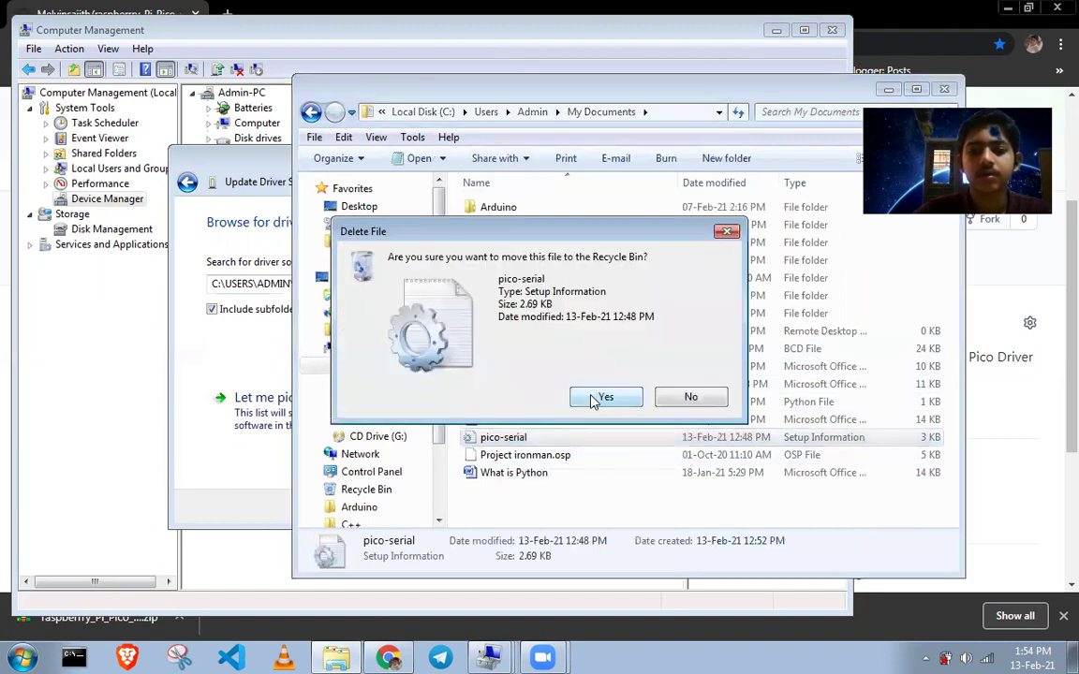
left_click(600, 397)
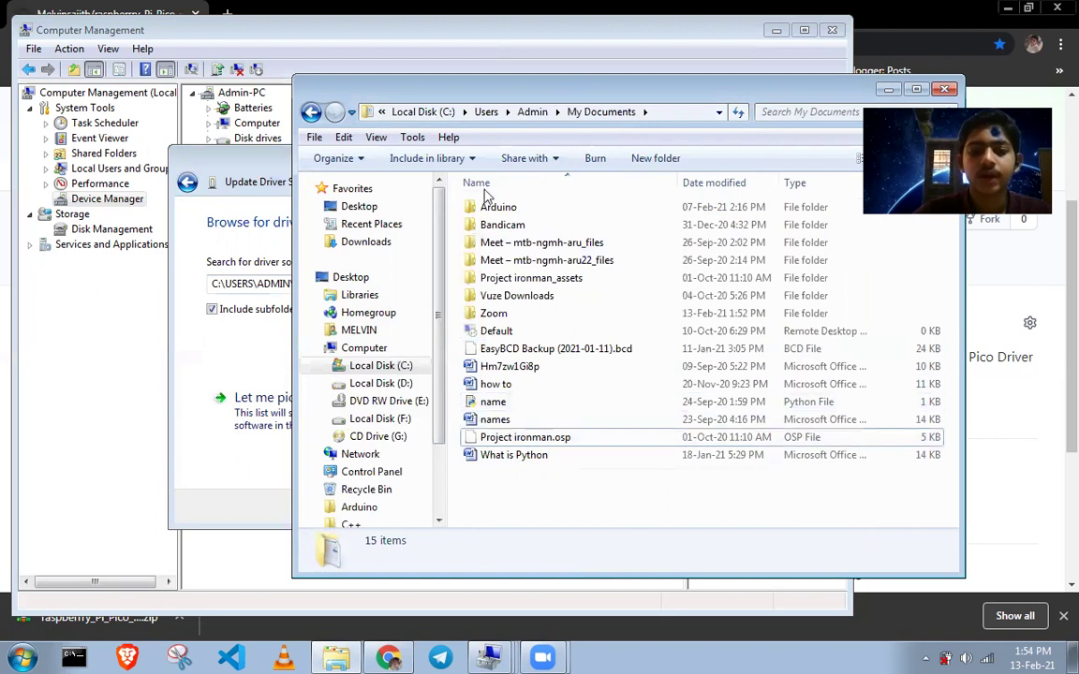
Step: Copy pico-serial from raspberry_Pi_Pico_windows7-main and paste it into My Documents
left_click(311, 114)
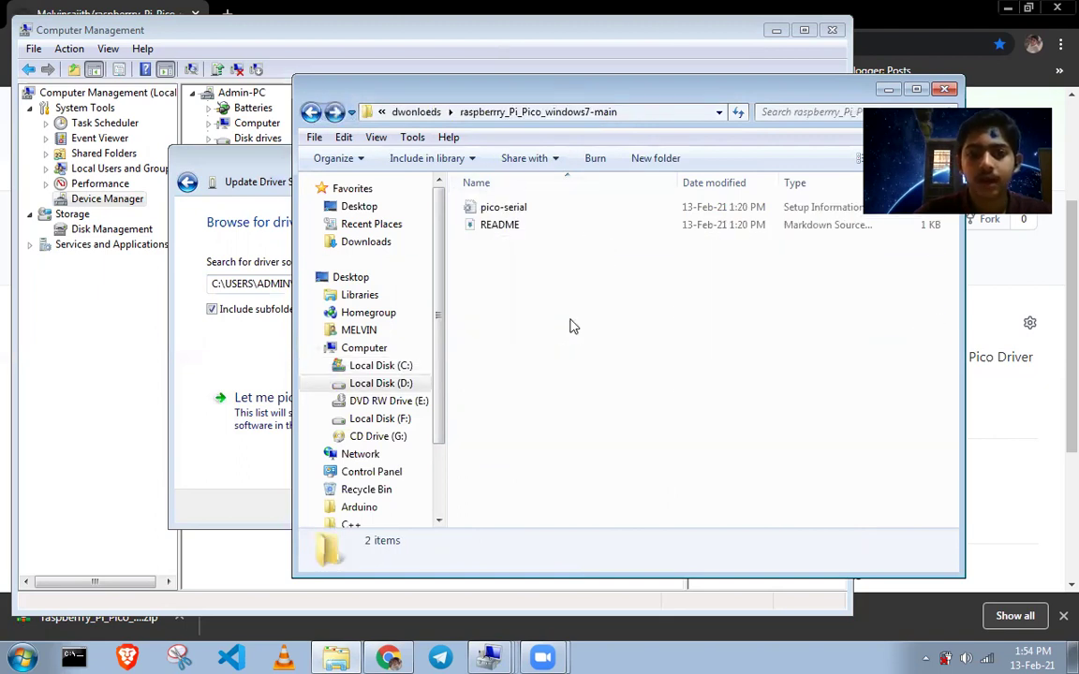
right_click(552, 206)
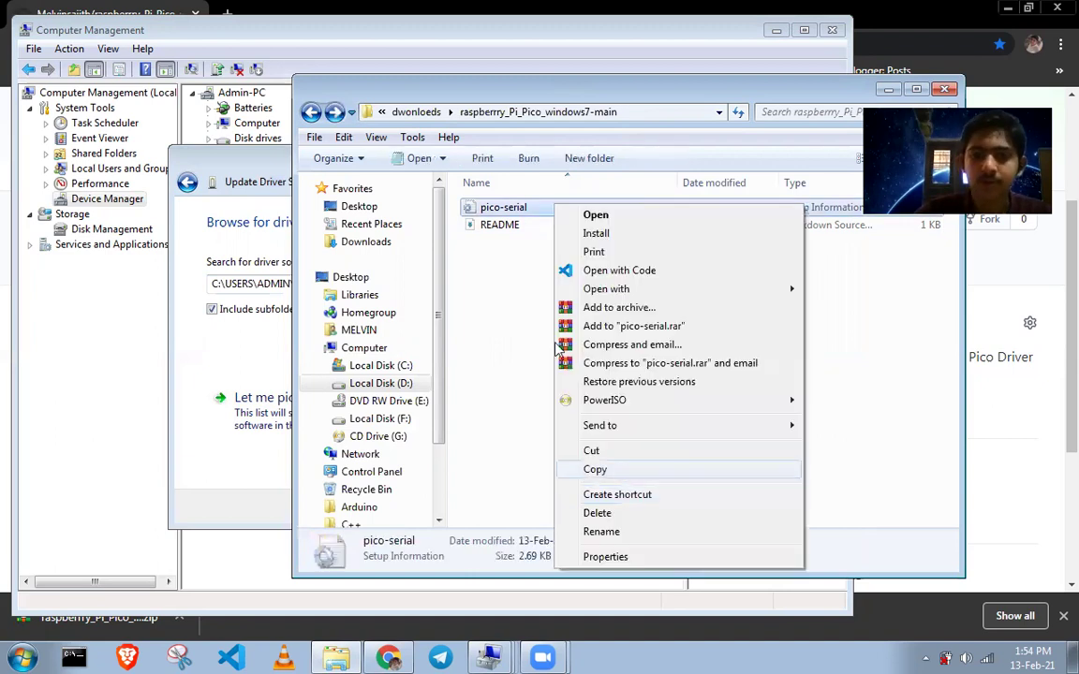
left_click(342, 103)
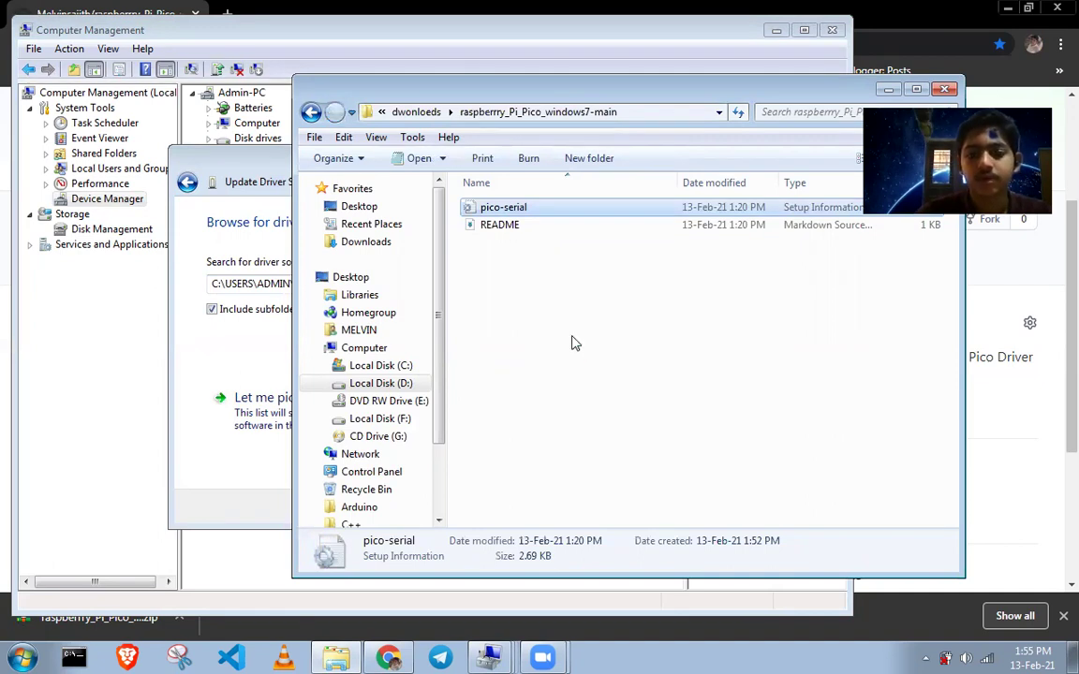
key("alt+Left")
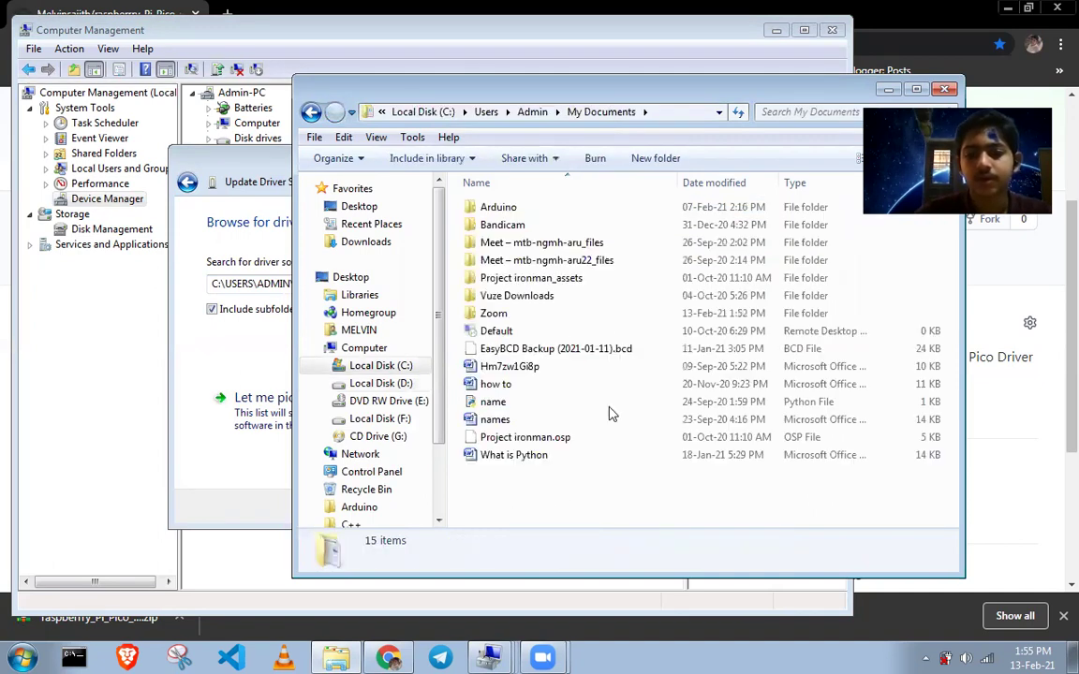
right_click(604, 335)
left_click(604, 494)
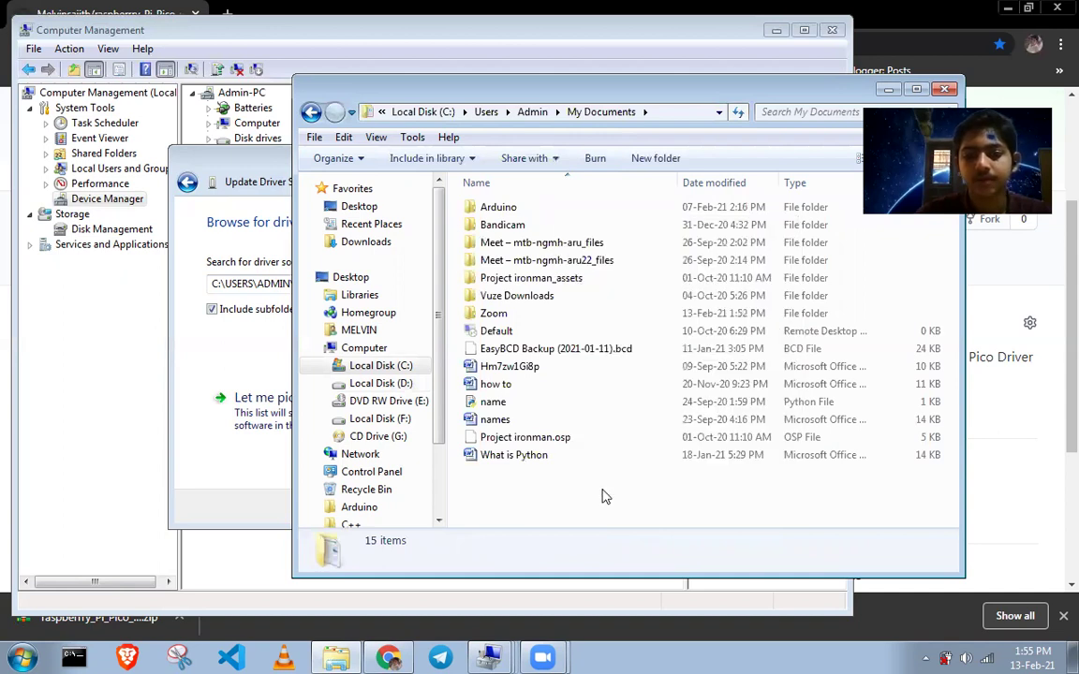
key("ctrl+v")
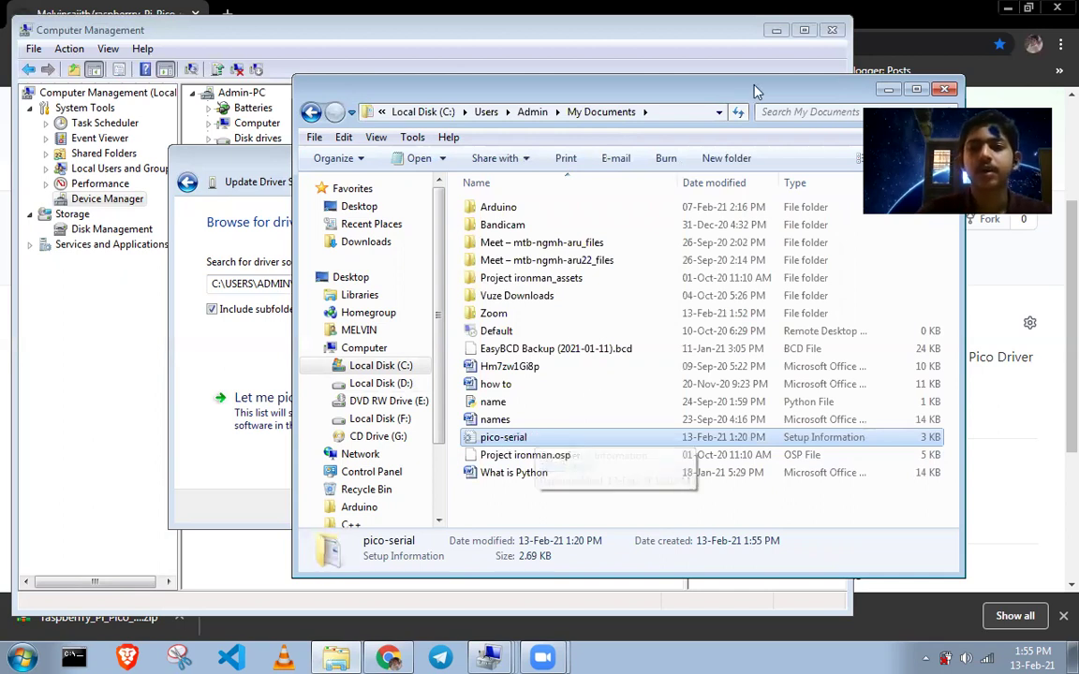
left_click(888, 91)
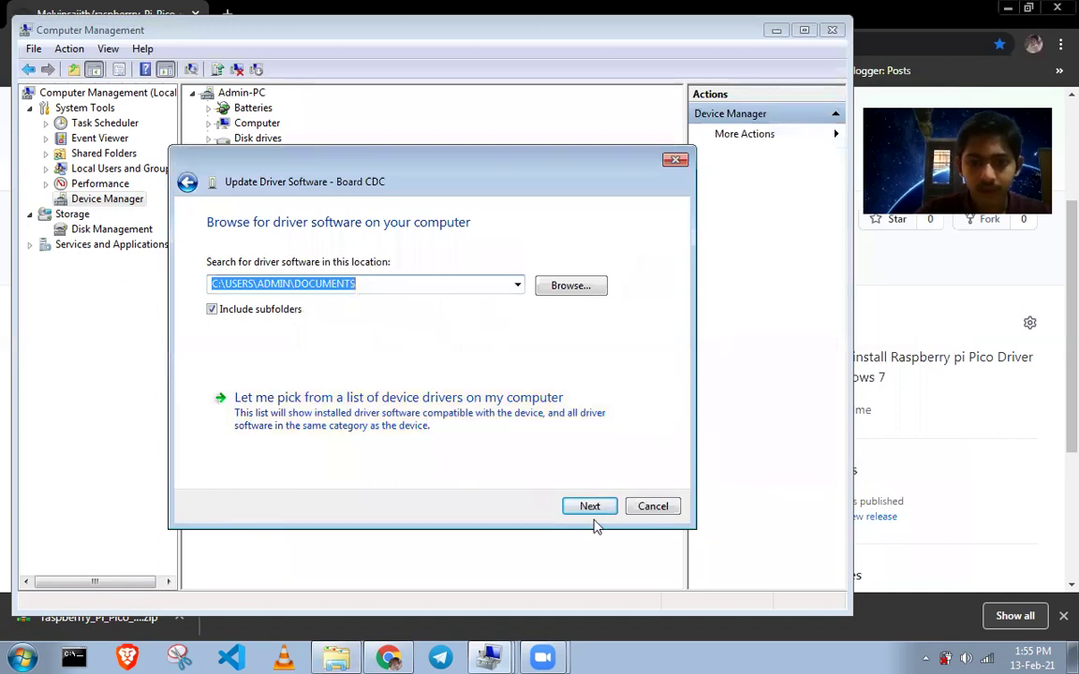
Step: Search the Documents location for the Board CDC driver and close the wizard
left_click(424, 283)
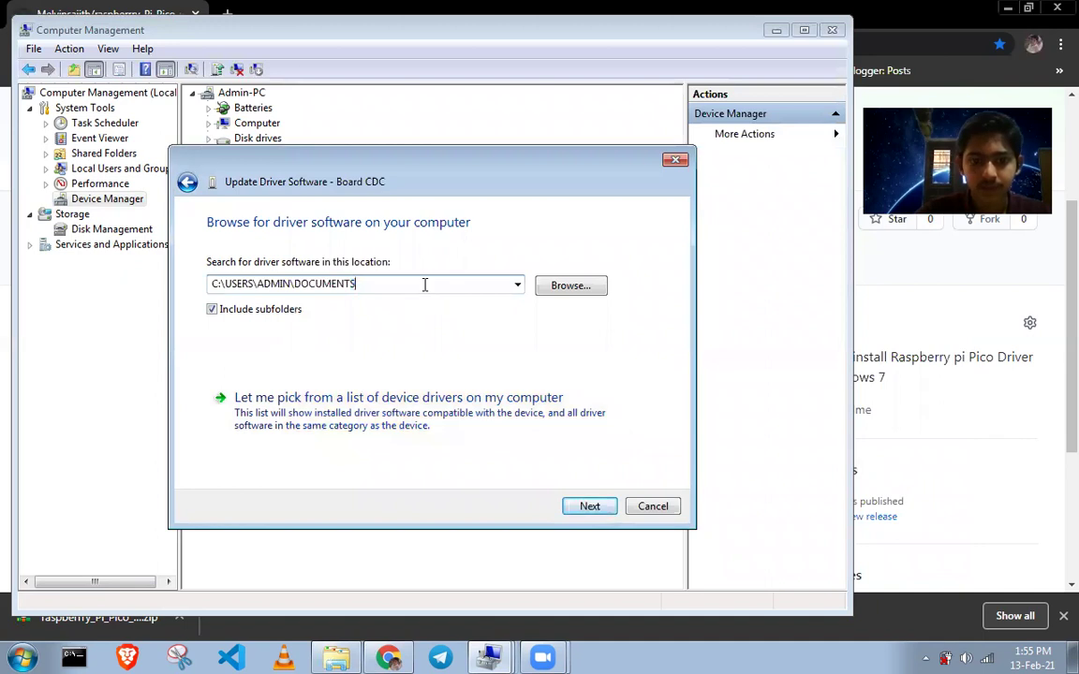
left_click(600, 506)
left_click(648, 508)
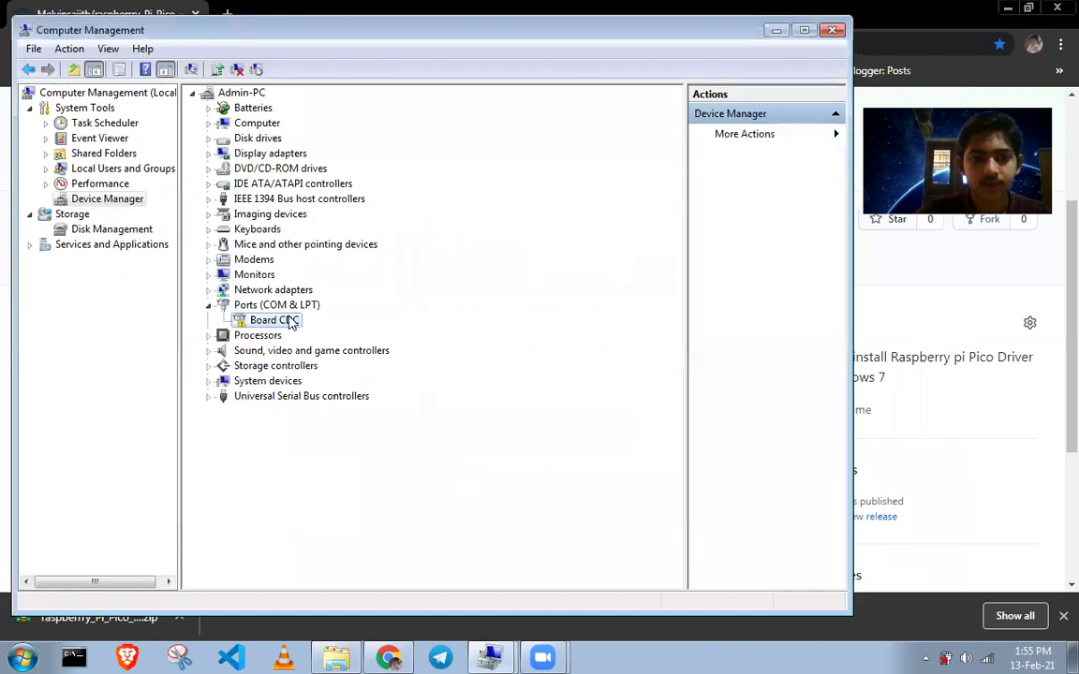
Step: Reinstall Board CDC's driver by picking Pi Pico Serial Port from the installed driver list
double_click(271, 320)
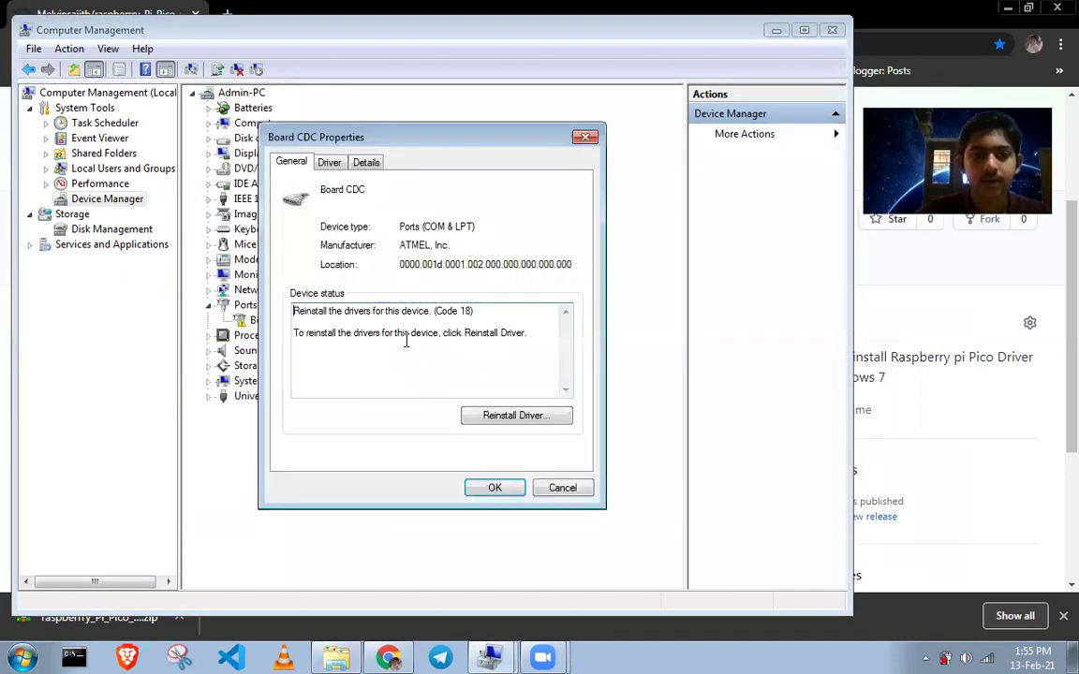
left_click(530, 422)
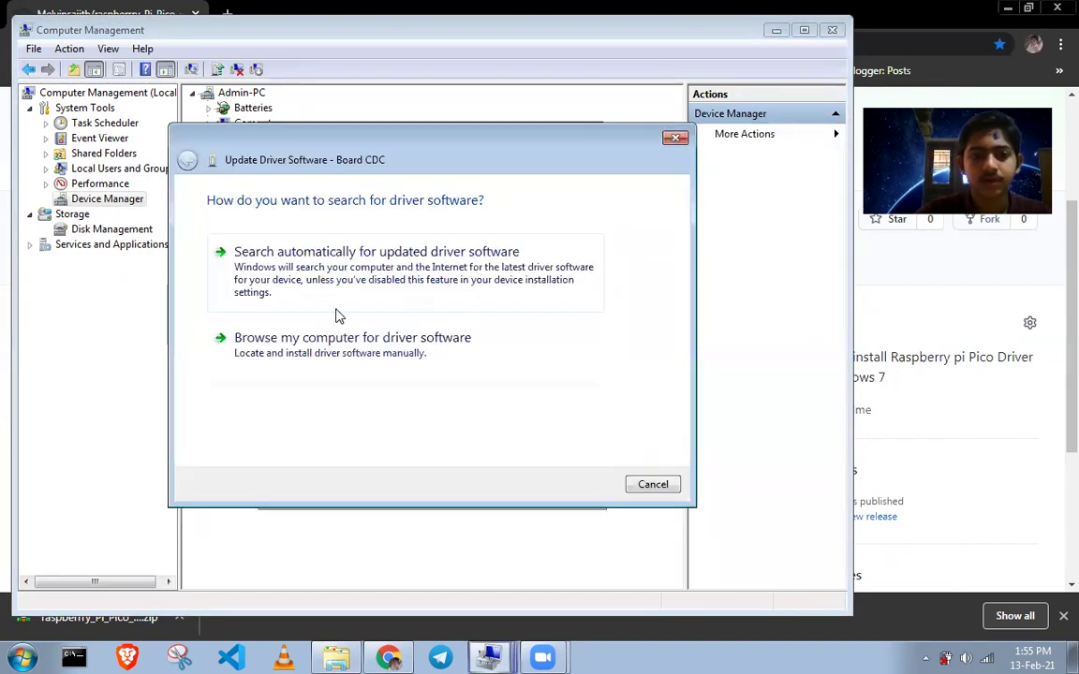
left_click(343, 365)
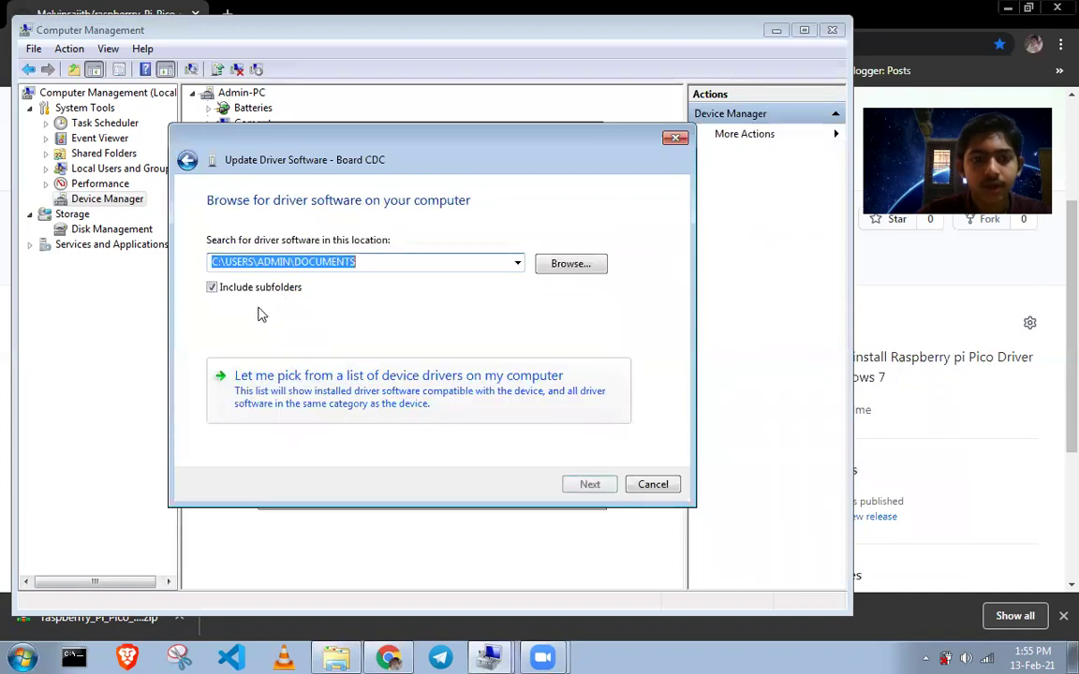
left_click(326, 389)
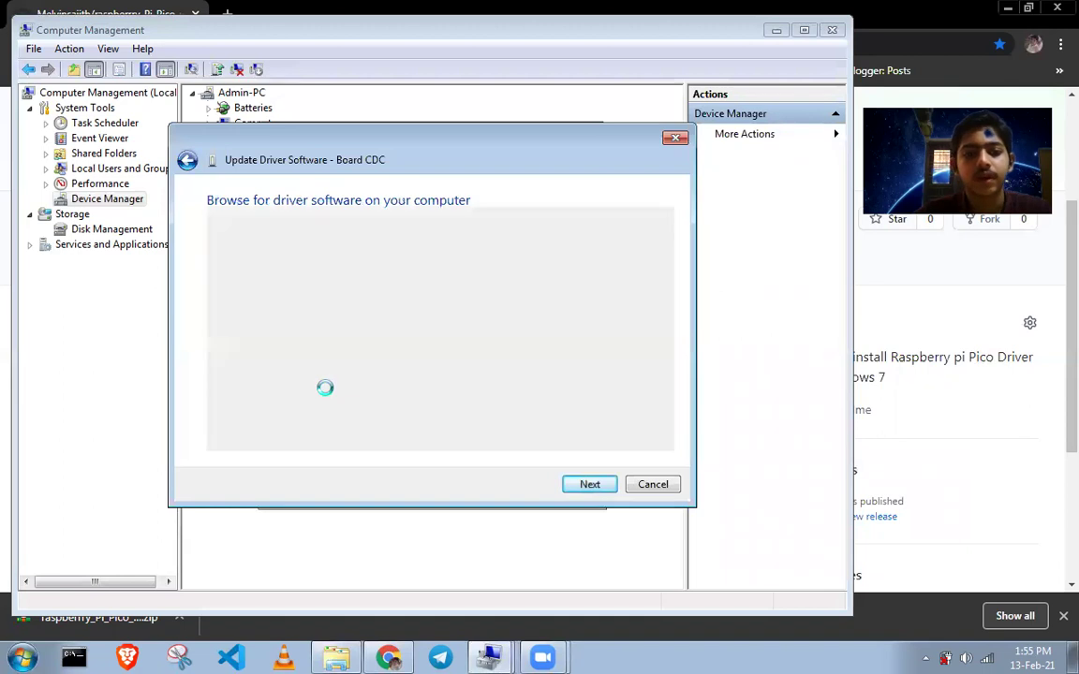
left_click(277, 341)
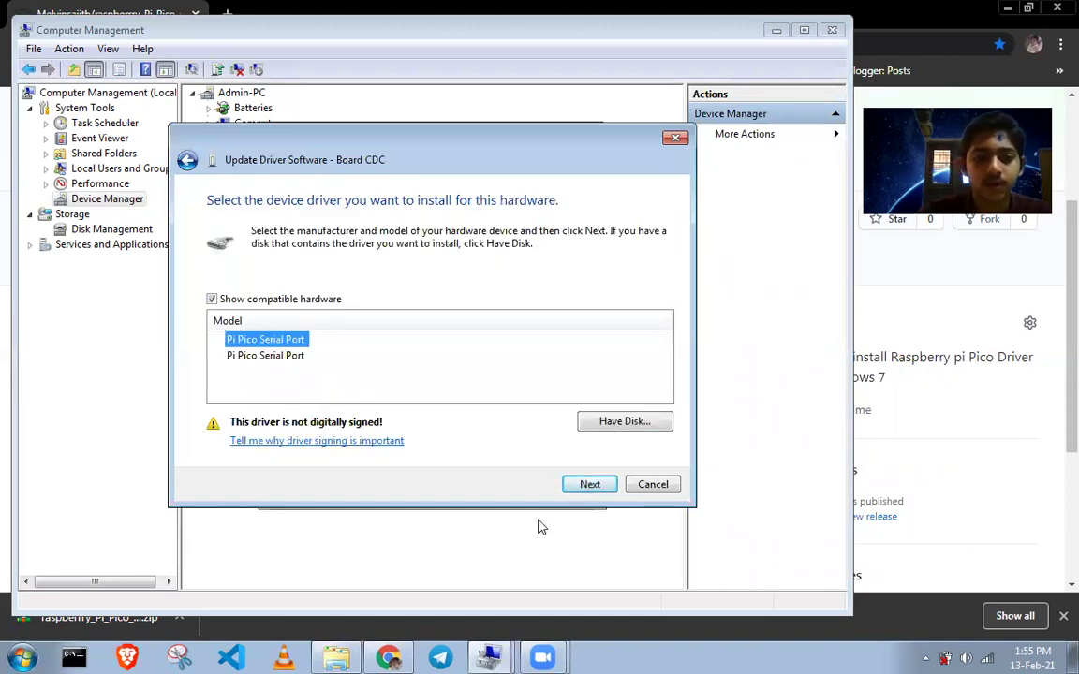
left_click(590, 487)
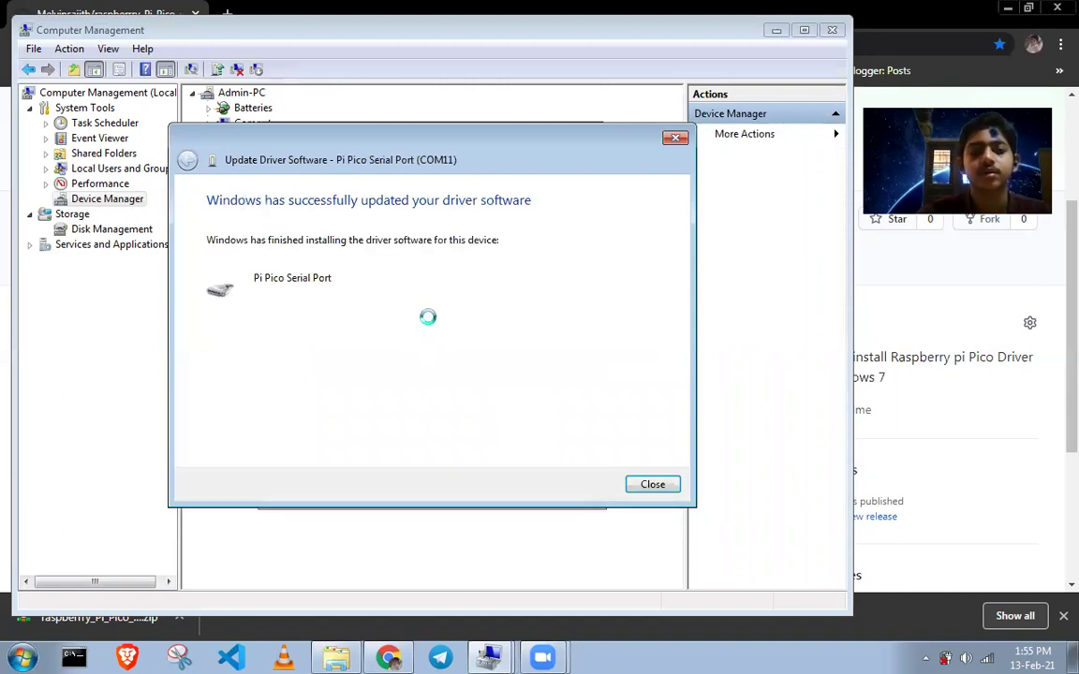
left_click(652, 486)
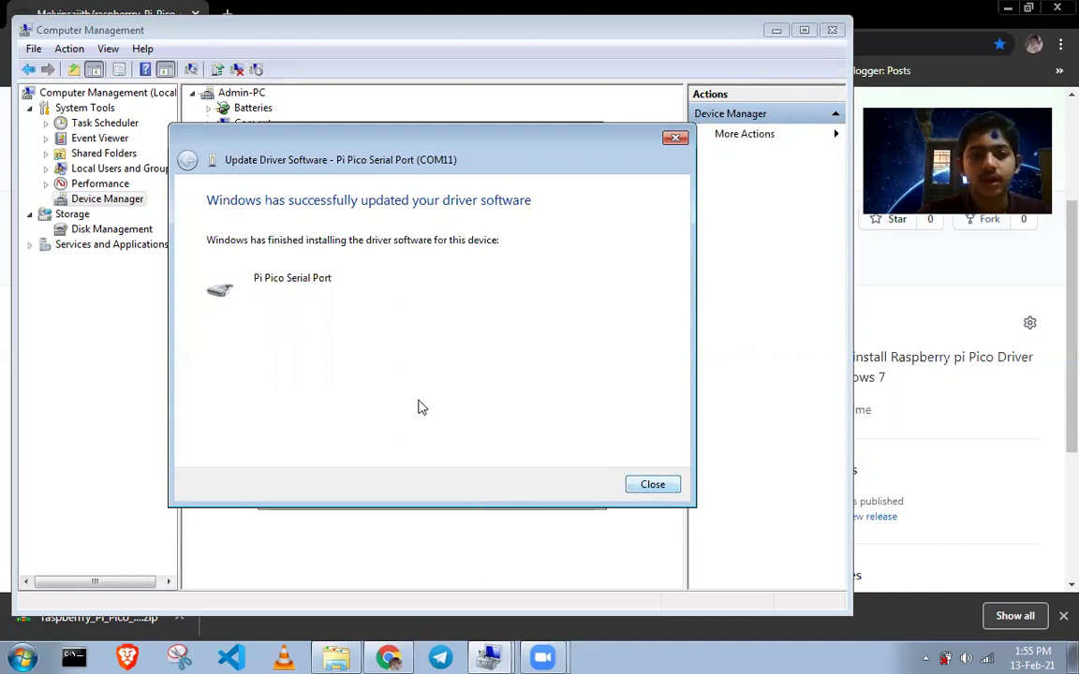
left_click(504, 488)
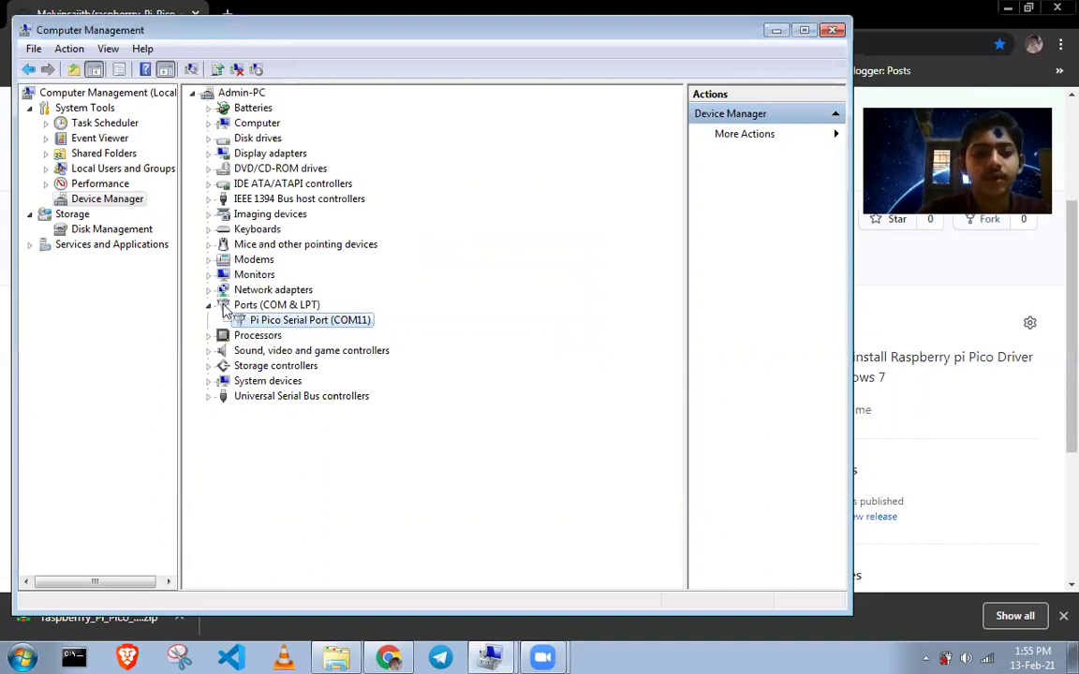
Step: Launch Thonny from the Start menu and switch to it from Computer Management
left_click(223, 303)
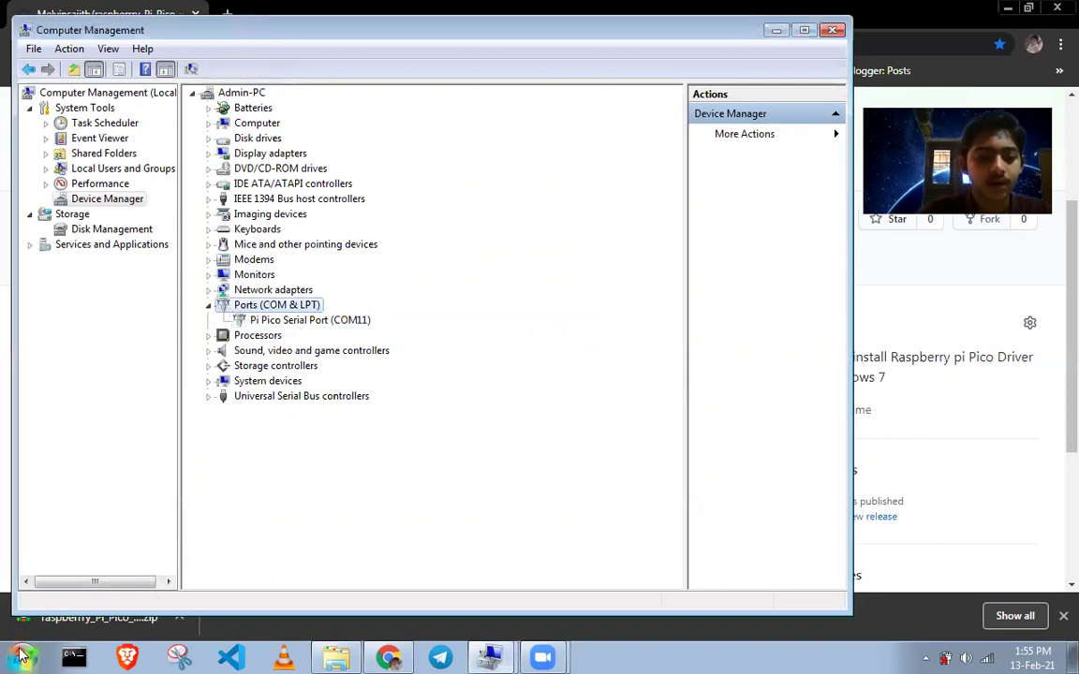
key("super")
left_click(94, 292)
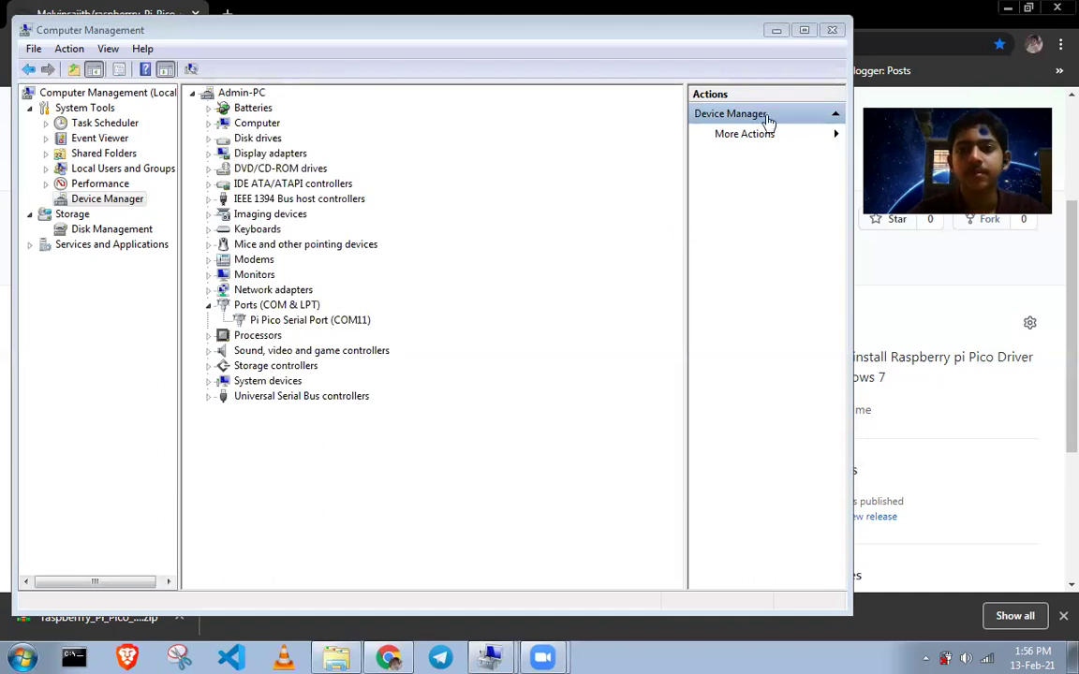
key("alt+Tab")
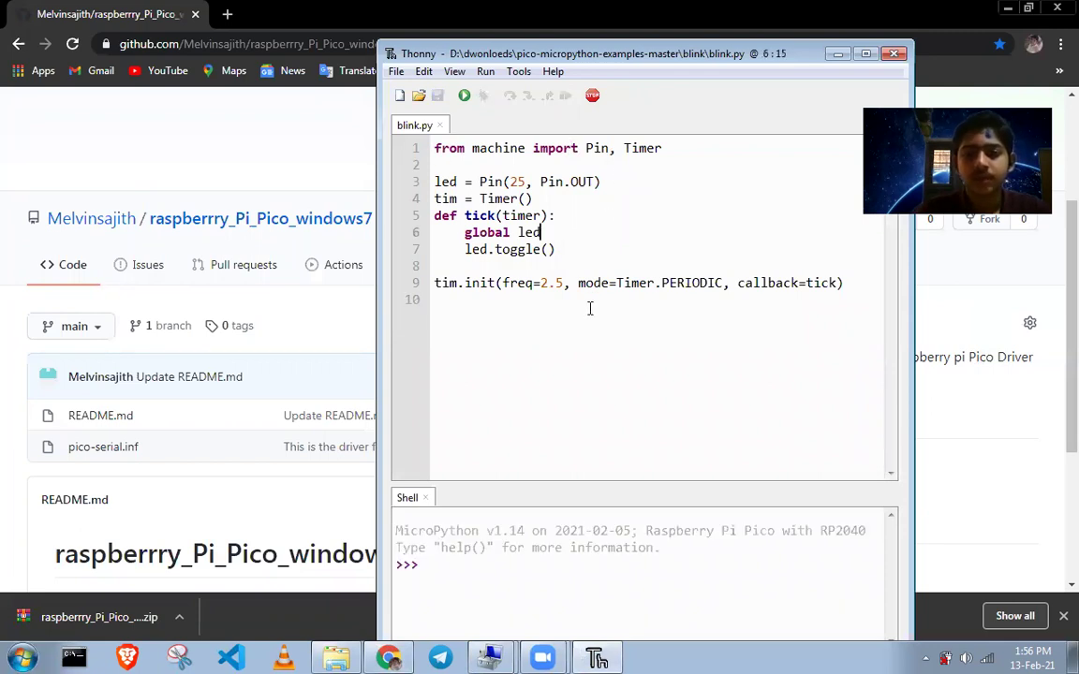
Step: Set Thonny's interpreter to MicroPython (Raspberry Pi Pico) on port Pi Pico Serial Port (COM11)
left_click(599, 210)
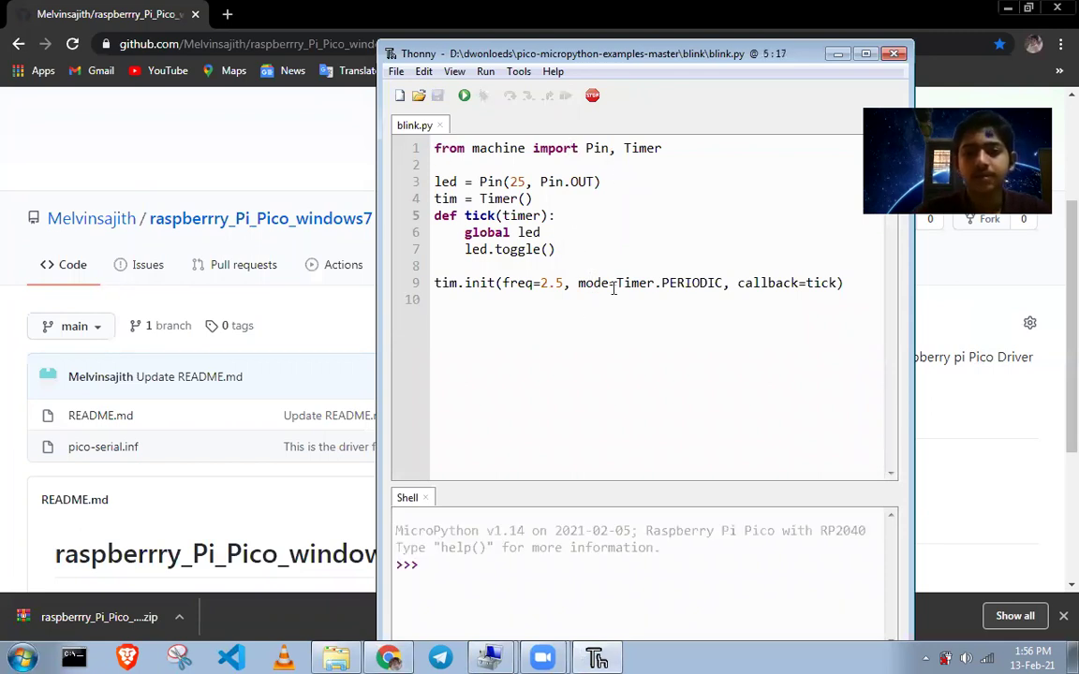
left_click(637, 314)
left_click(604, 247)
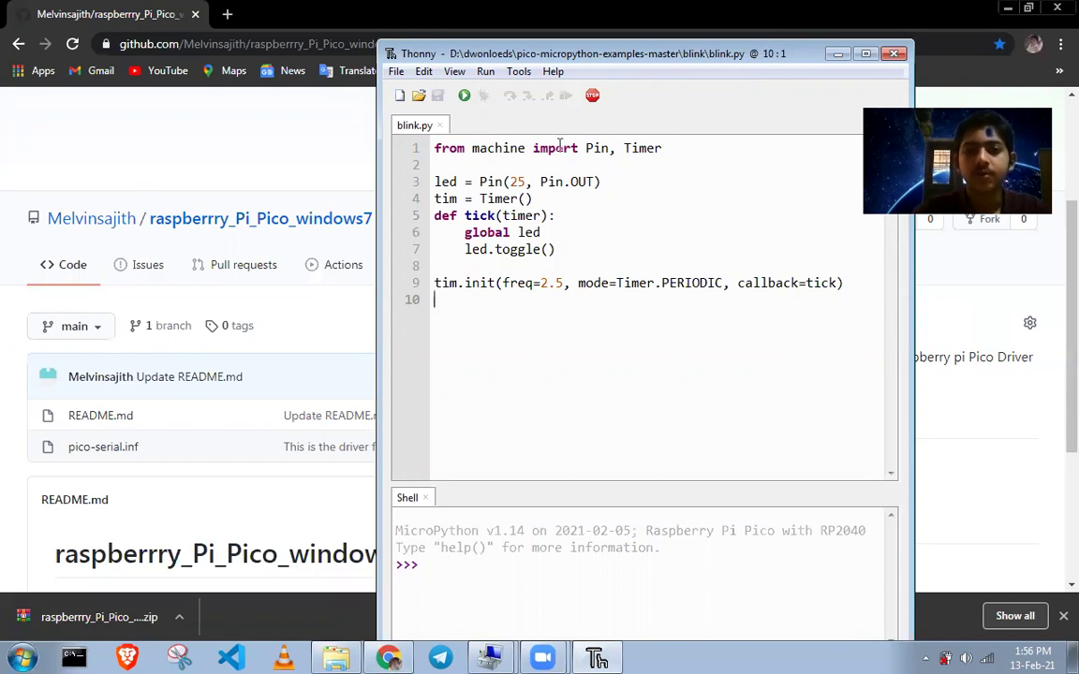
left_click(485, 72)
left_click(522, 257)
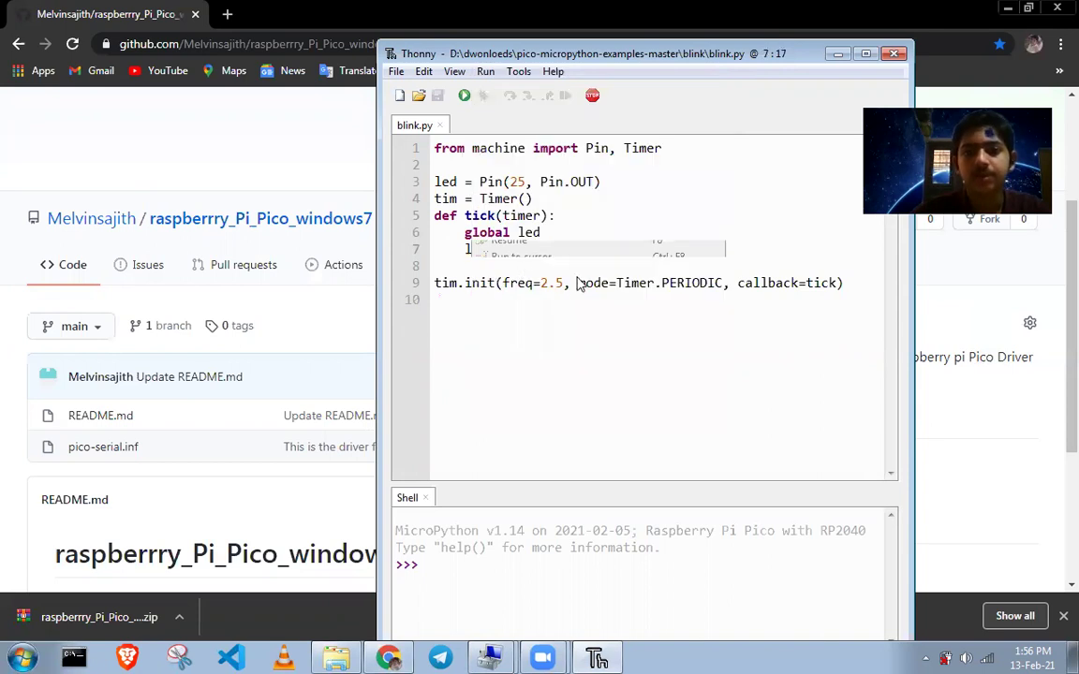
left_click(514, 269)
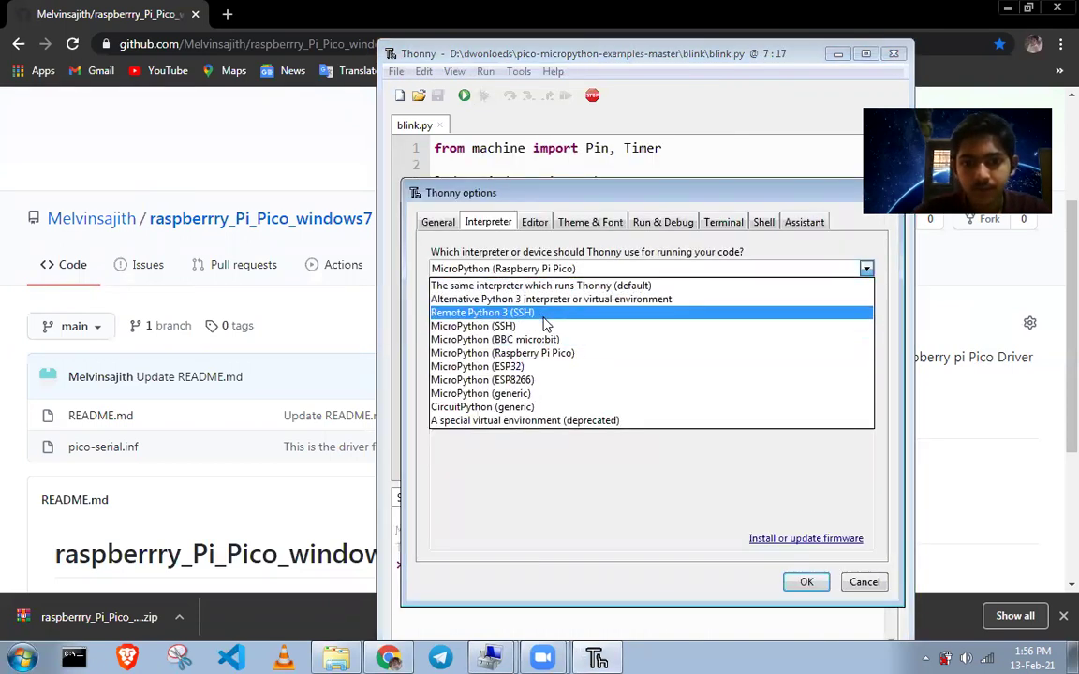
left_click(544, 353)
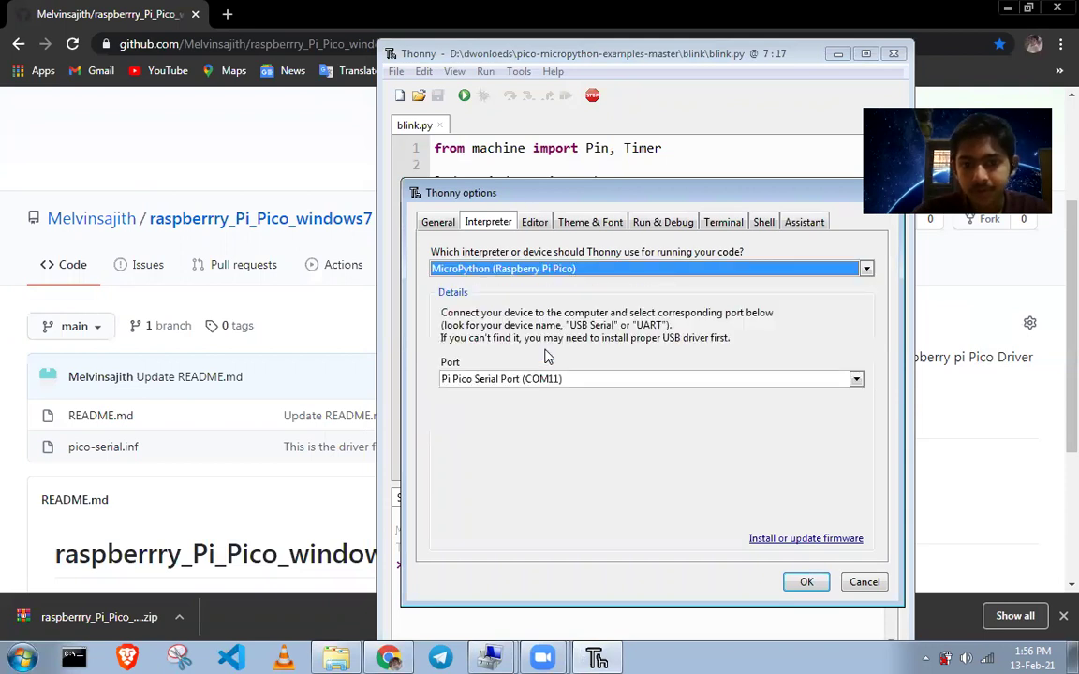
left_click(550, 386)
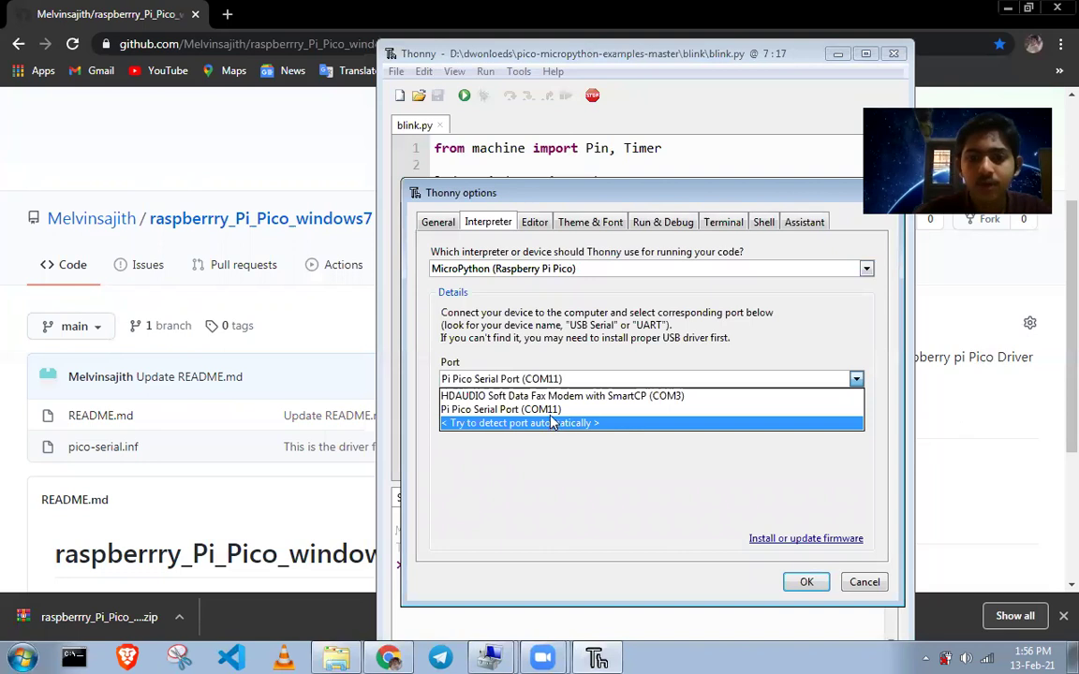
left_click(547, 415)
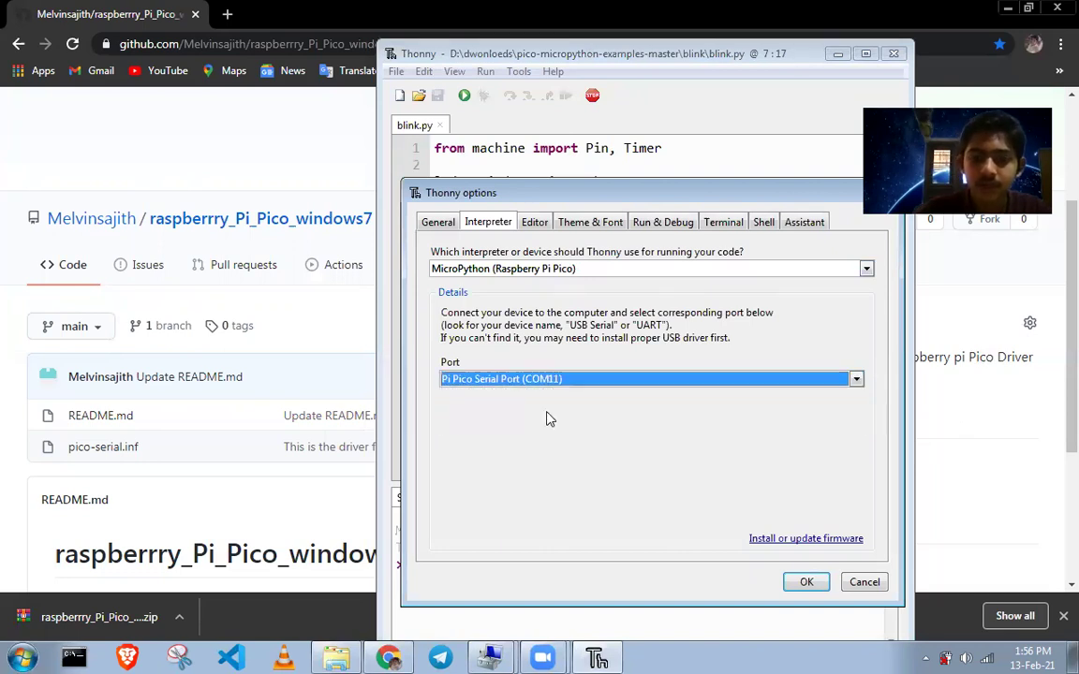
left_click(808, 583)
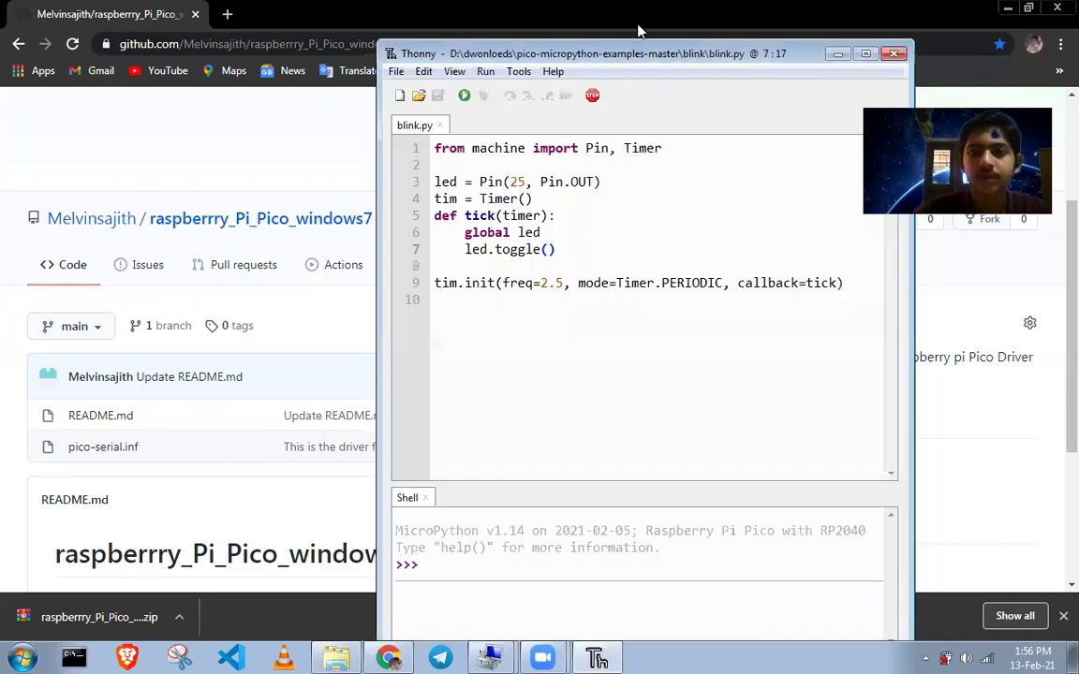
Step: Run blink.py with F5 so the shell shows %Run -c $EDITOR_CONTENT on the Pico
left_click_drag(638, 30, 638, 42)
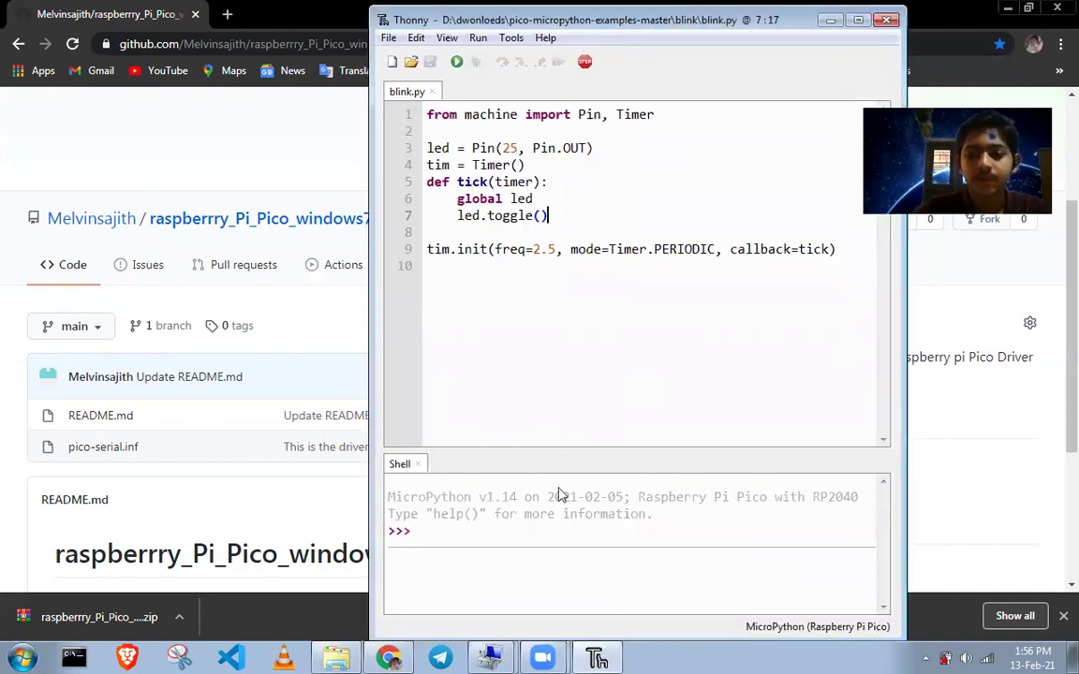
triple_click(452, 602)
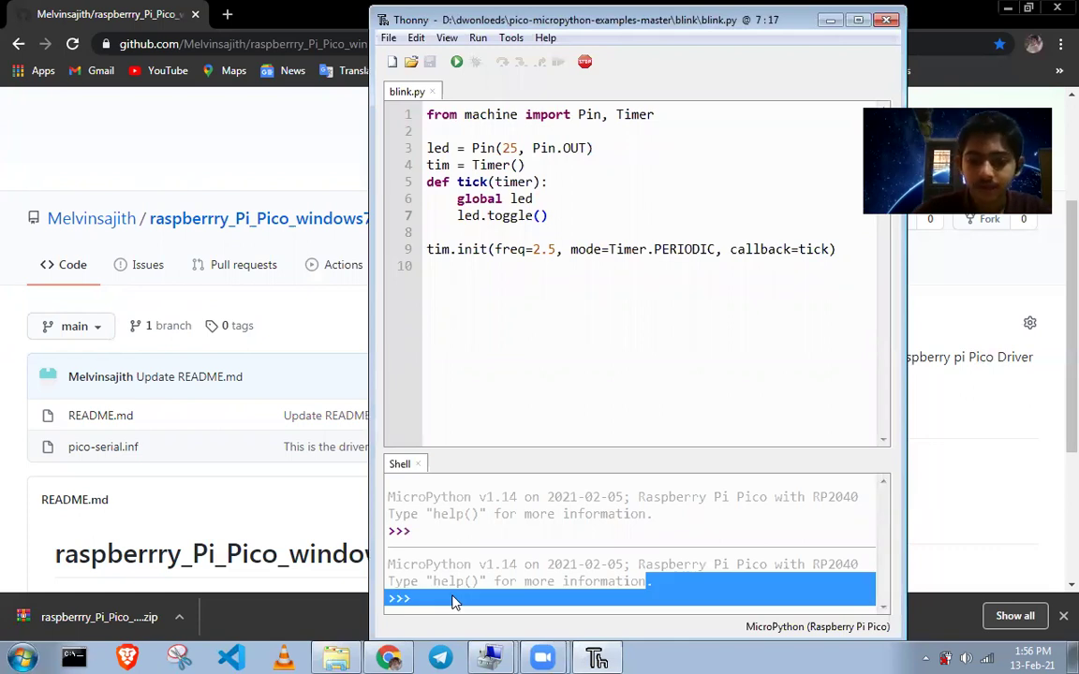
left_click(582, 599)
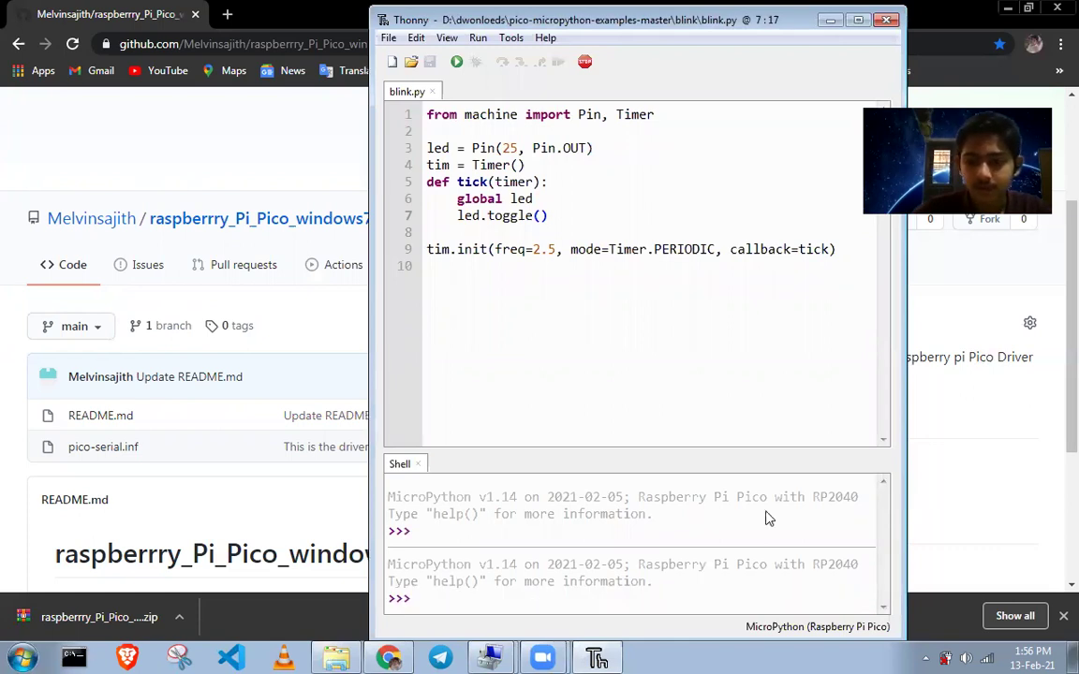
left_click(507, 313)
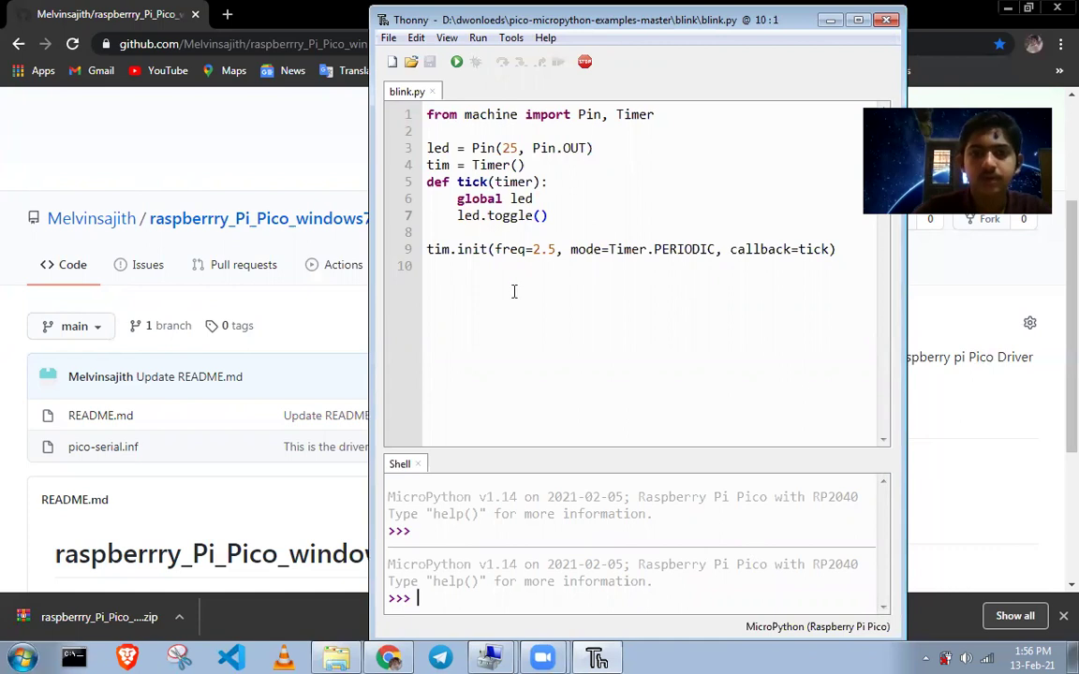
key("F5")
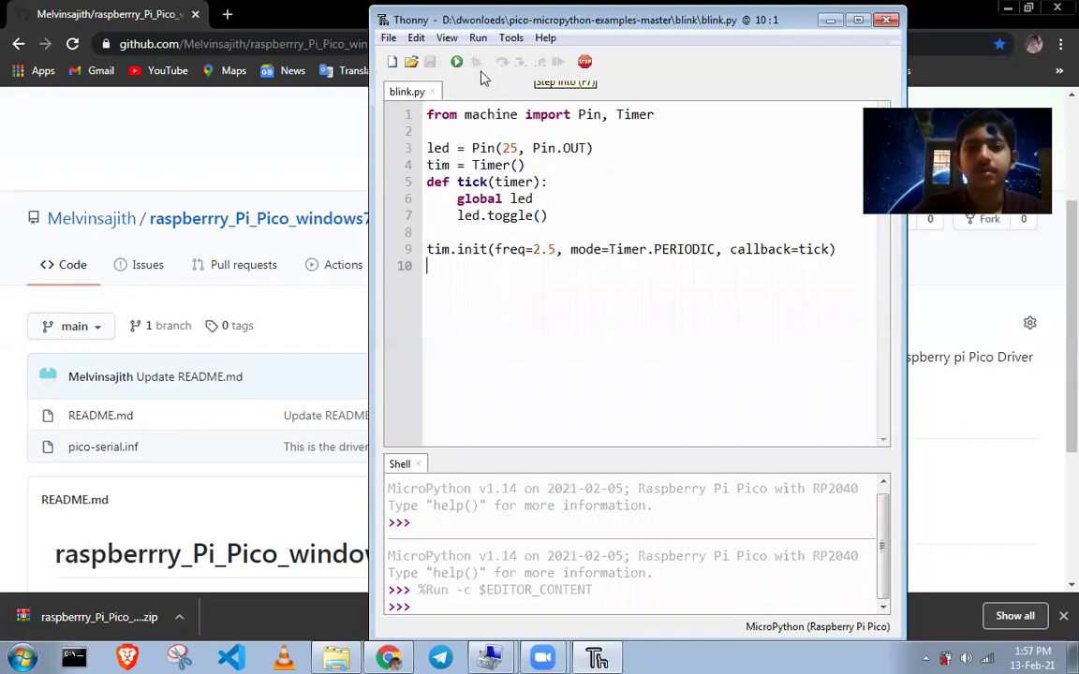
key("Up")
key("Up")
key("Up")
key("Right")
key("Right")
key("Right")
key("Right")
key("Right")
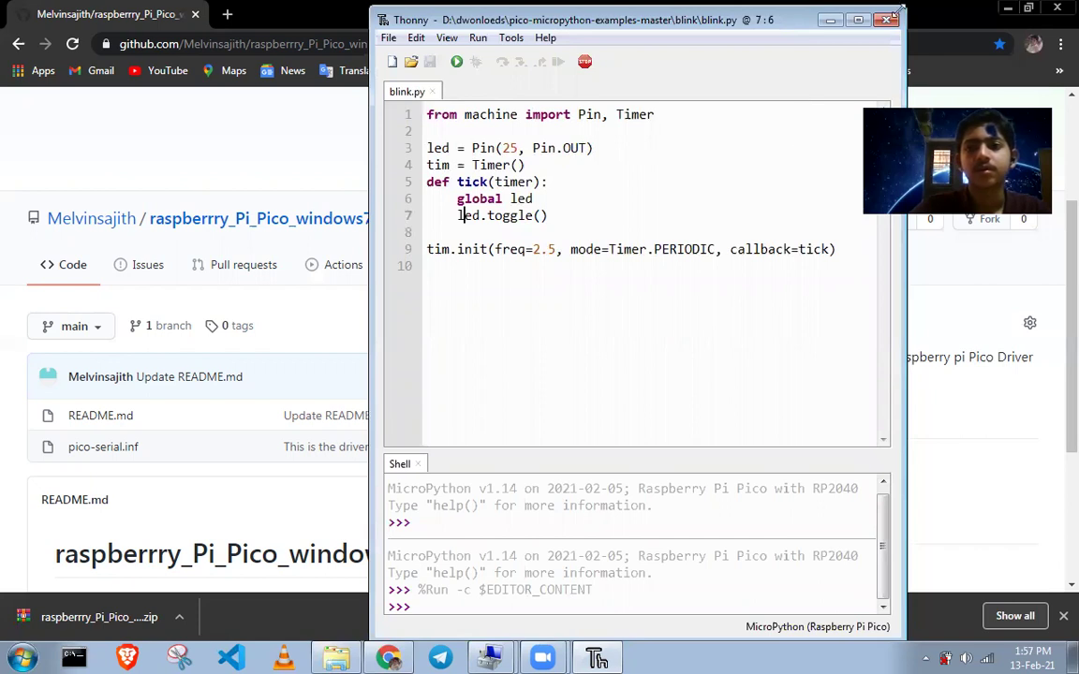
left_click_drag(897, 11, 894, 46)
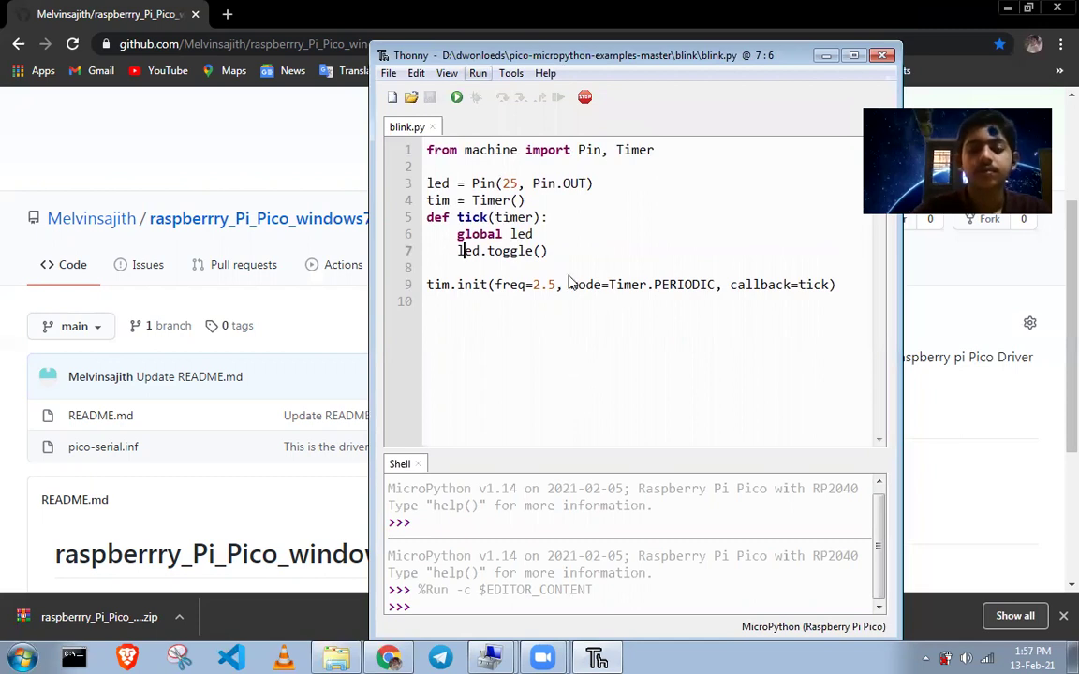
Step: Set the interpreter port to '< Try to detect port automatically >'
left_click(577, 304)
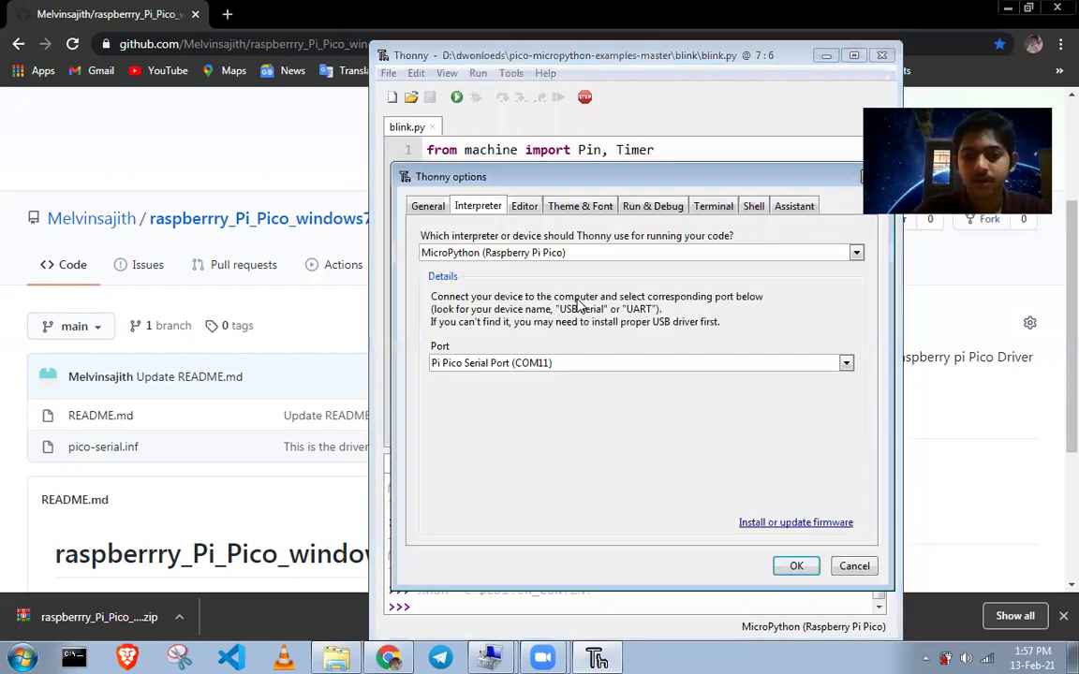
left_click(601, 363)
left_click(599, 409)
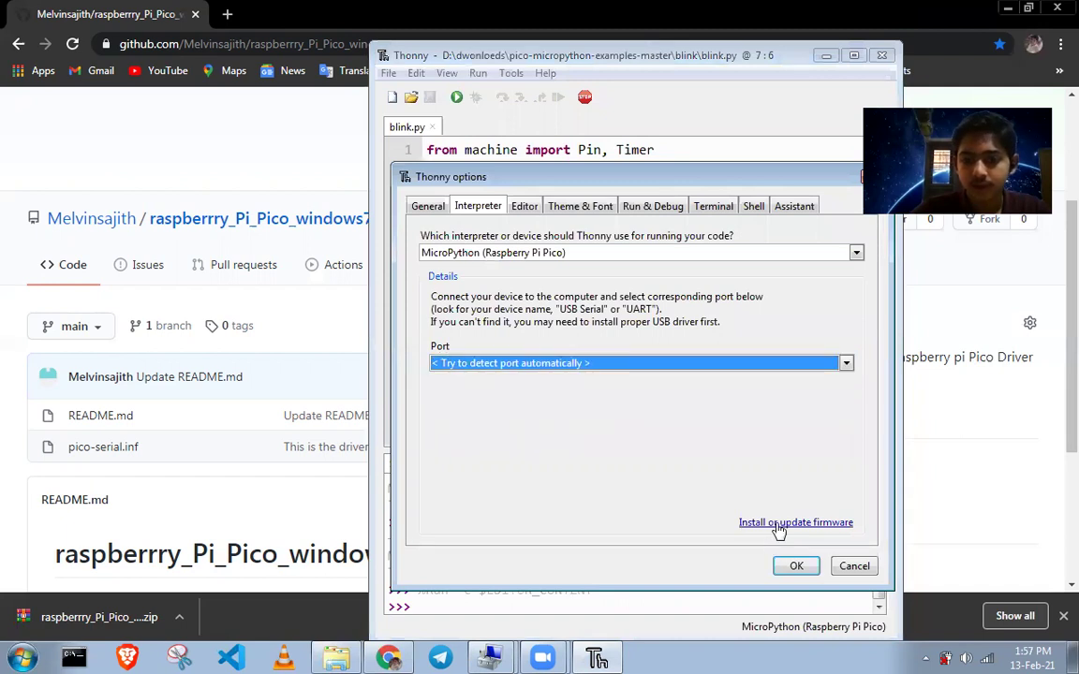
Step: Open the Install or update firmware dialog several times and cancel it each time
left_click(795, 522)
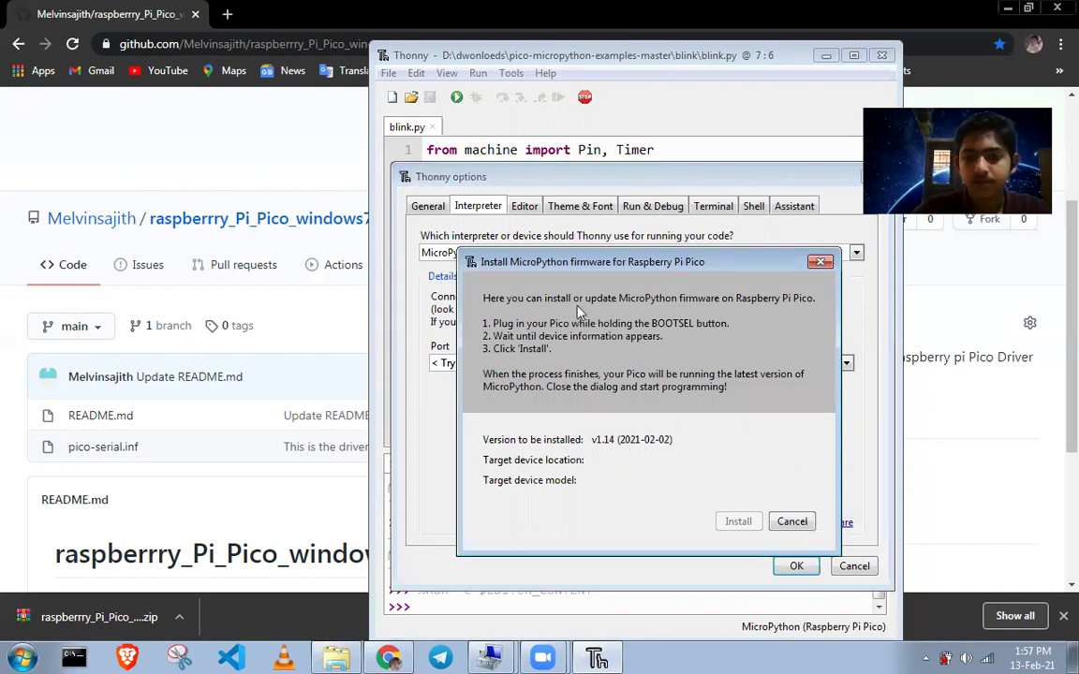
left_click(799, 526)
left_click(800, 527)
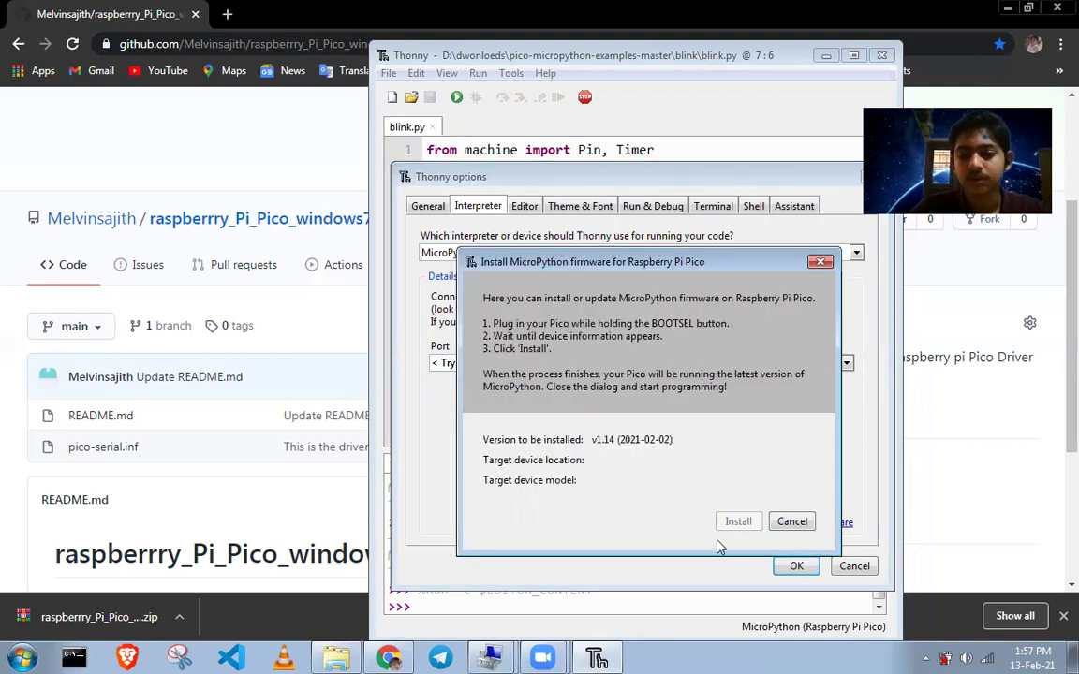
left_click(791, 524)
left_click(766, 530)
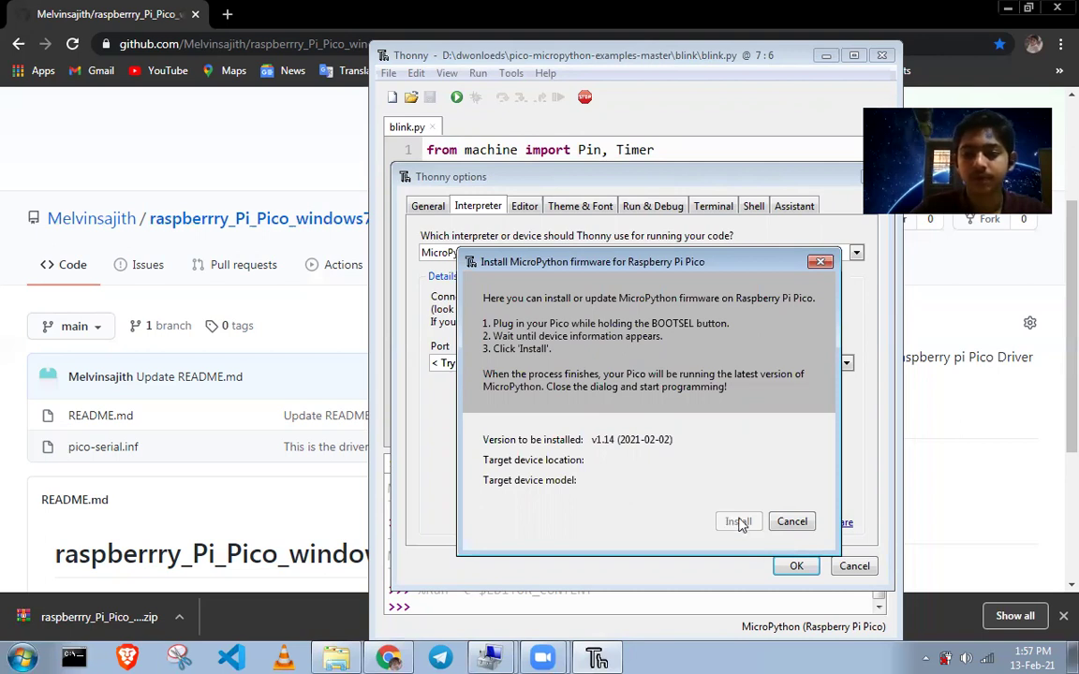
left_click(791, 522)
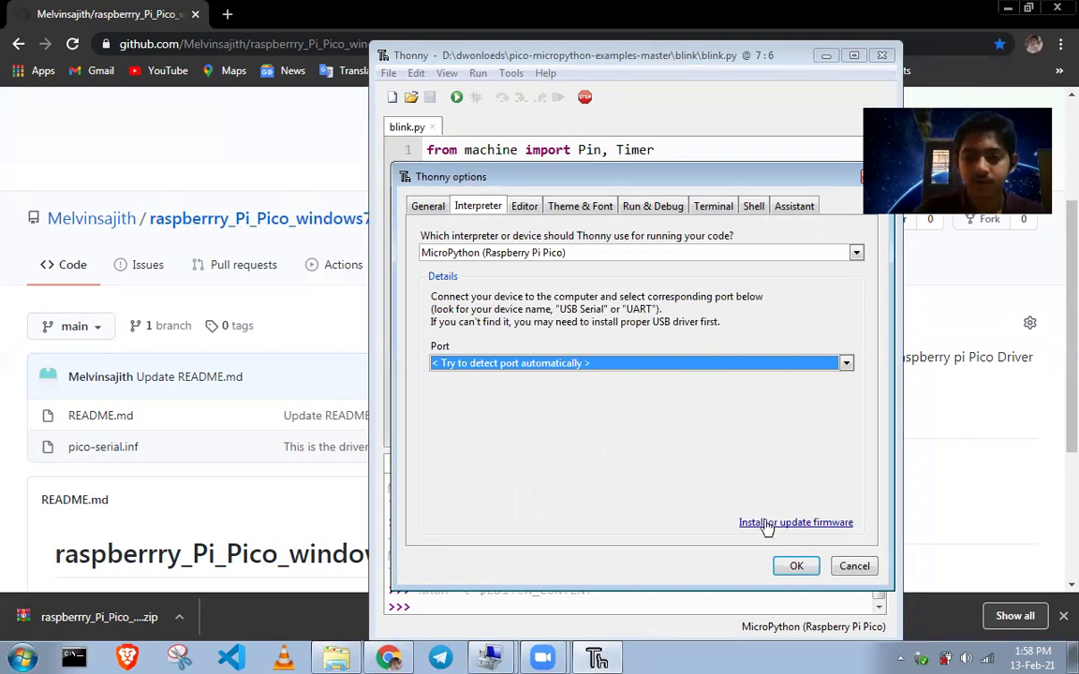
Step: Install MicroPython v1.14 (2021-02-02) onto the Raspberry Pi RP2 at H:\, then close the finished installer
left_click(767, 523)
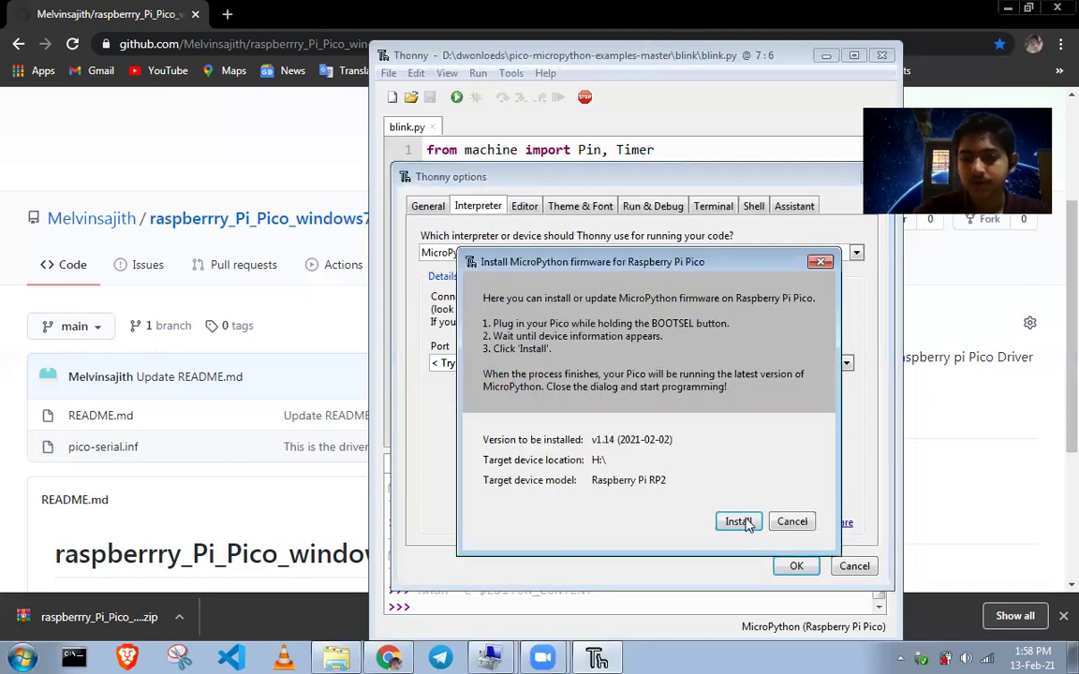
left_click(742, 522)
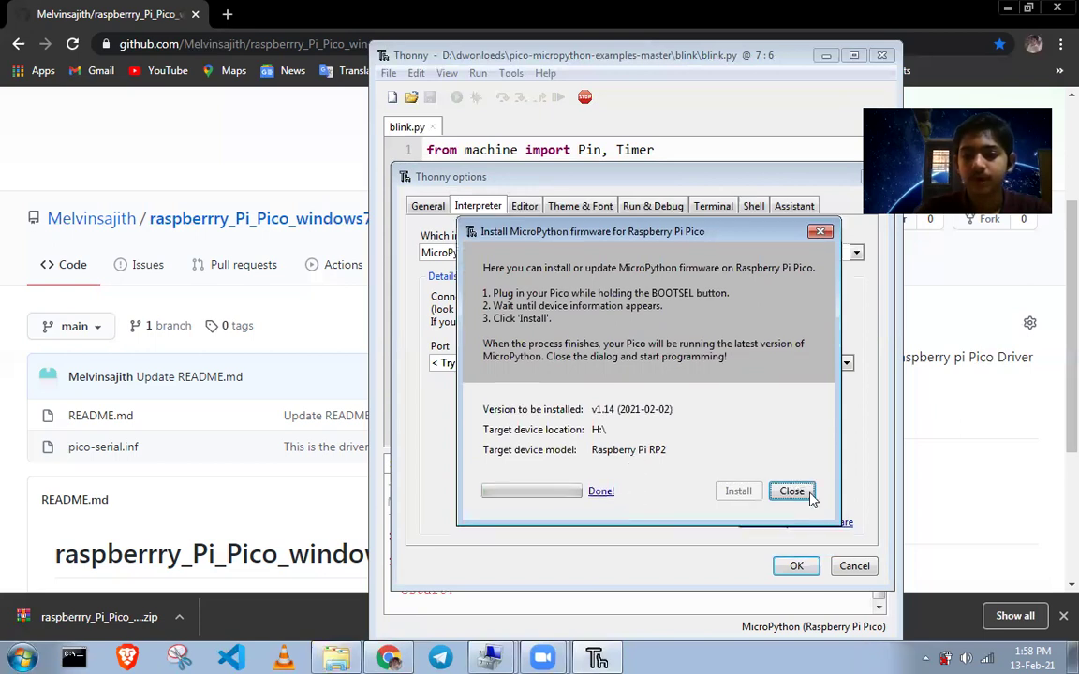
left_click(809, 497)
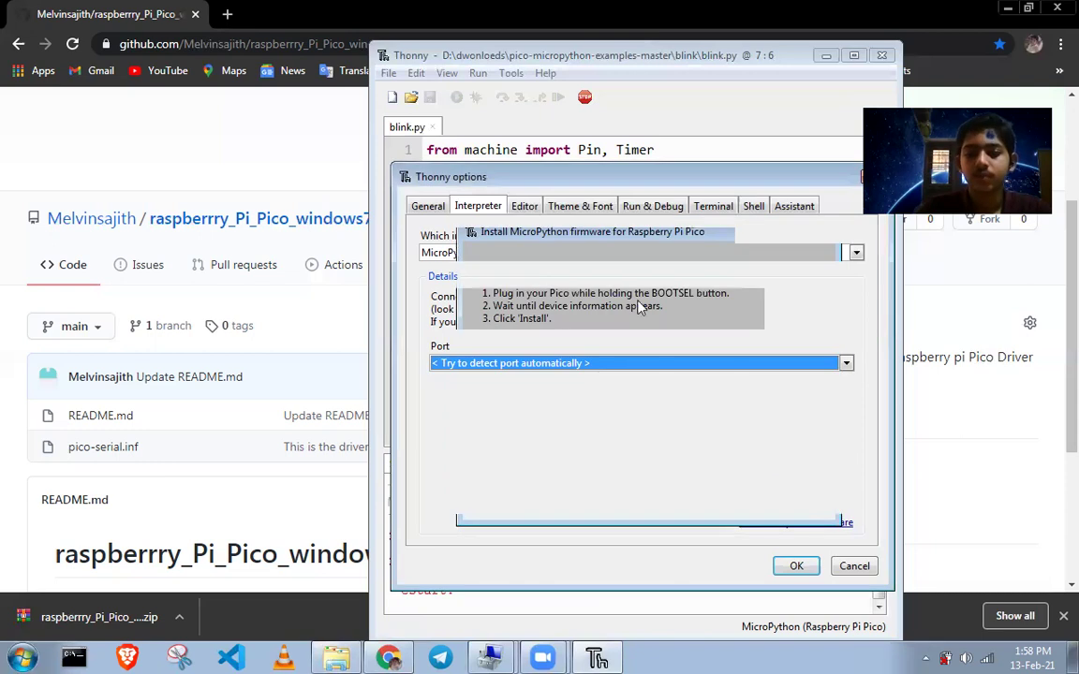
Step: Confirm the interpreter settings and run blink.py on the Pico with F5
left_click(796, 565)
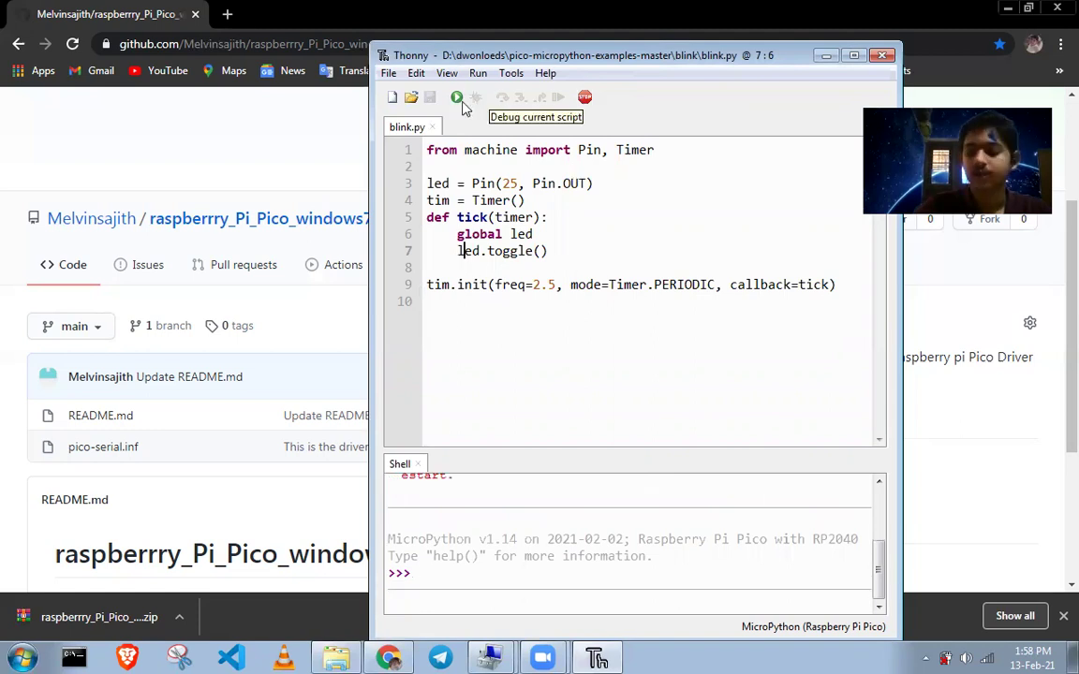
key("F5")
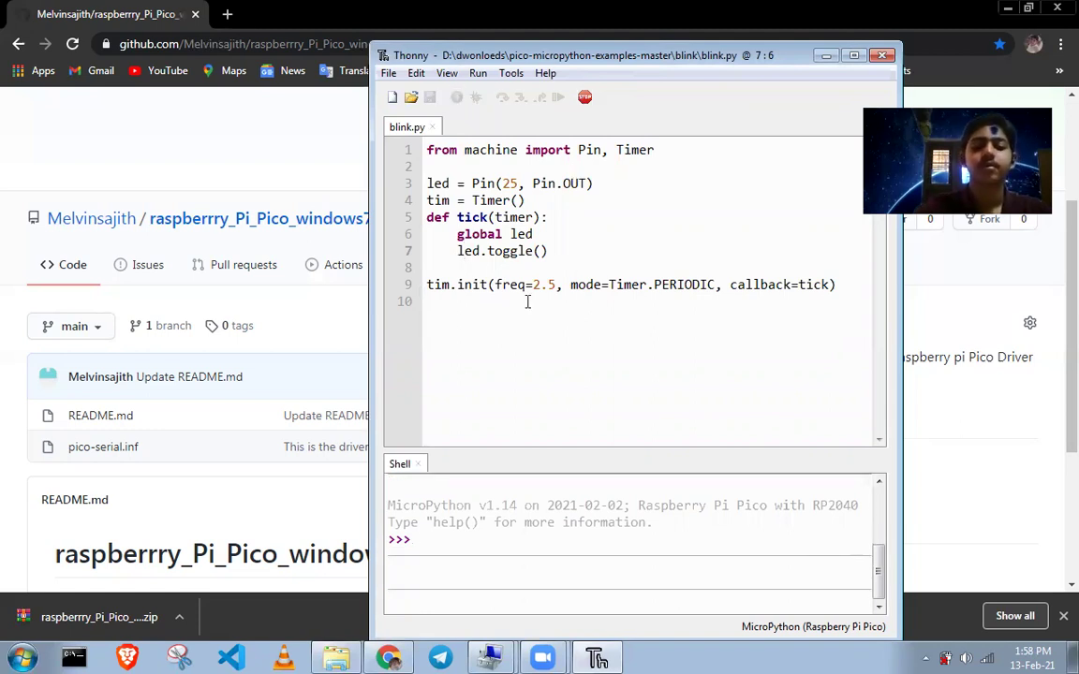